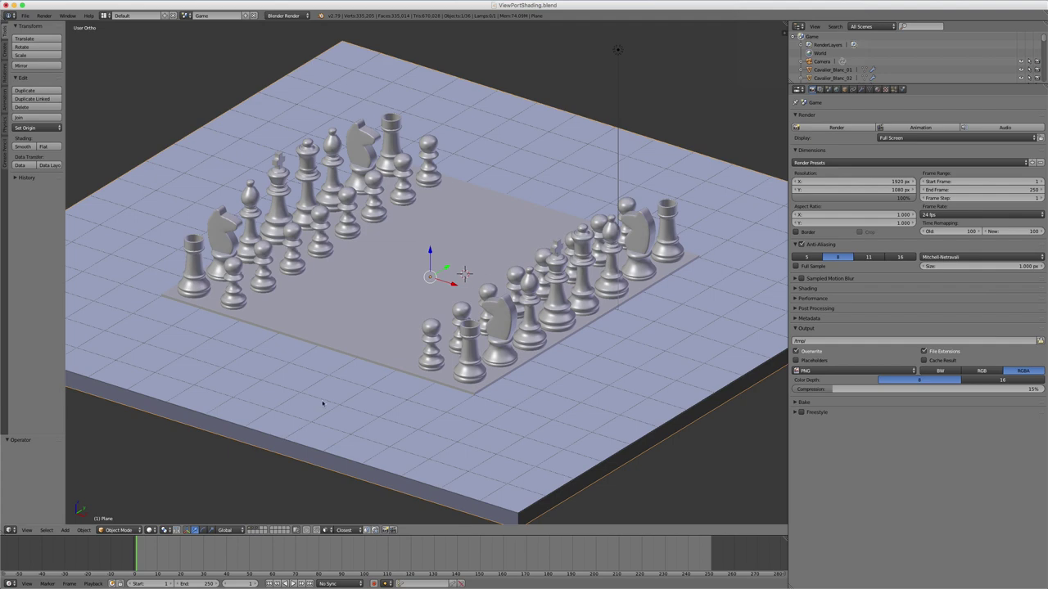
Orbit around the chess board, trying viewport shading modes, and finish in Solid shading.
{"action": "mouse_move", "coordinate": [343, 391]}
{"action": "middle_mouse_down"}
{"action": "mouse_move", "coordinate": [374, 390]}
{"action": "mouse_move", "coordinate": [331, 394]}
{"action": "mouse_move", "coordinate": [433, 362]}
{"action": "mouse_move", "coordinate": [404, 386]}
{"action": "mouse_move", "coordinate": [382, 366]}
{"action": "middle_mouse_up"}
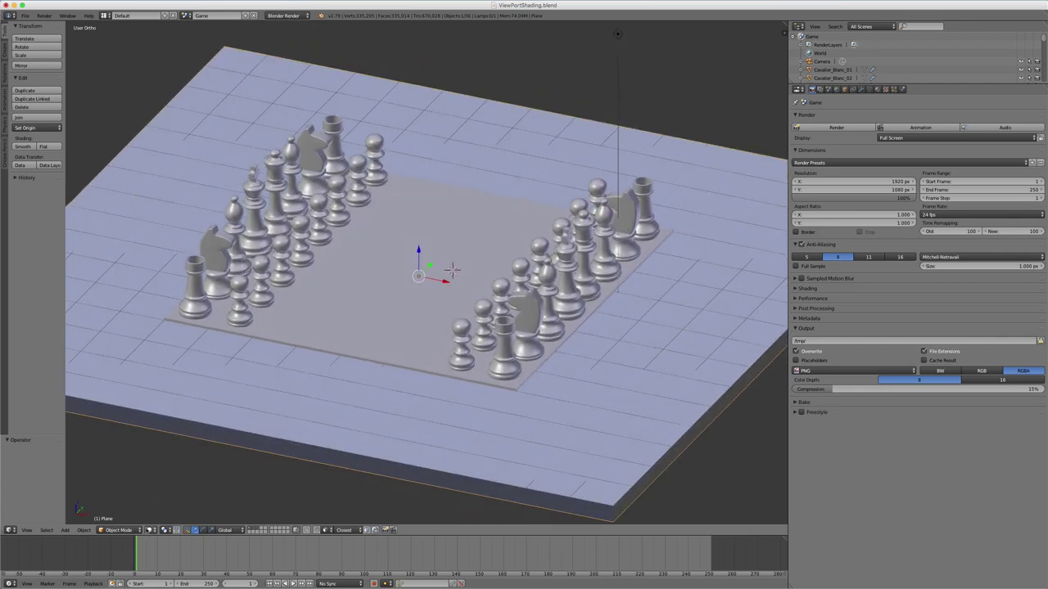
{"action": "left_click", "coordinate": [149, 529]}
{"action": "left_click", "coordinate": [174, 472]}
{"action": "middle_click_drag", "start_coordinate": [491, 352], "coordinate": [530, 356]}
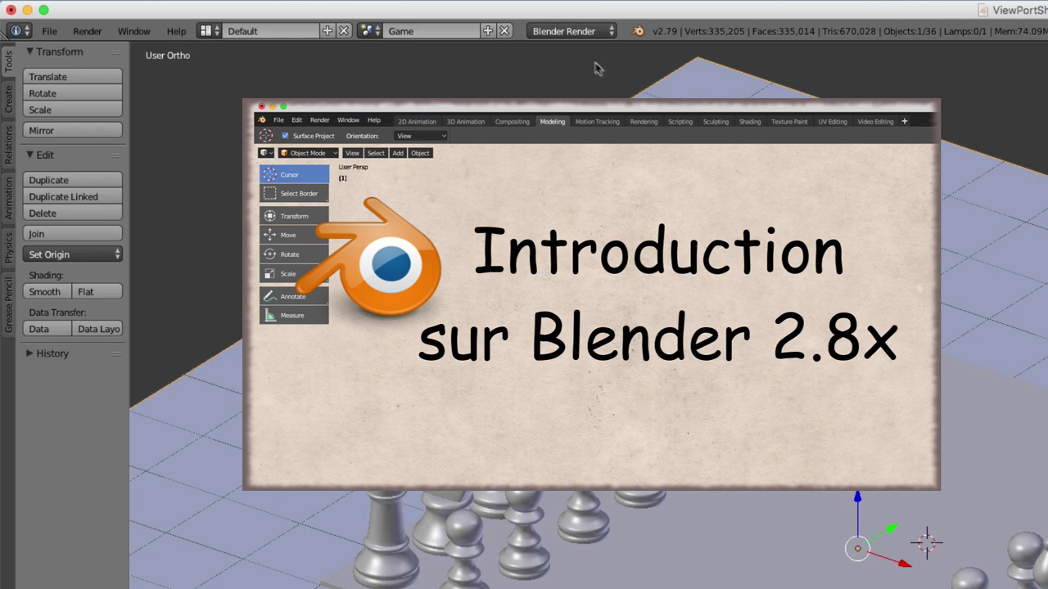
{"action": "left_click", "coordinate": [575, 34]}
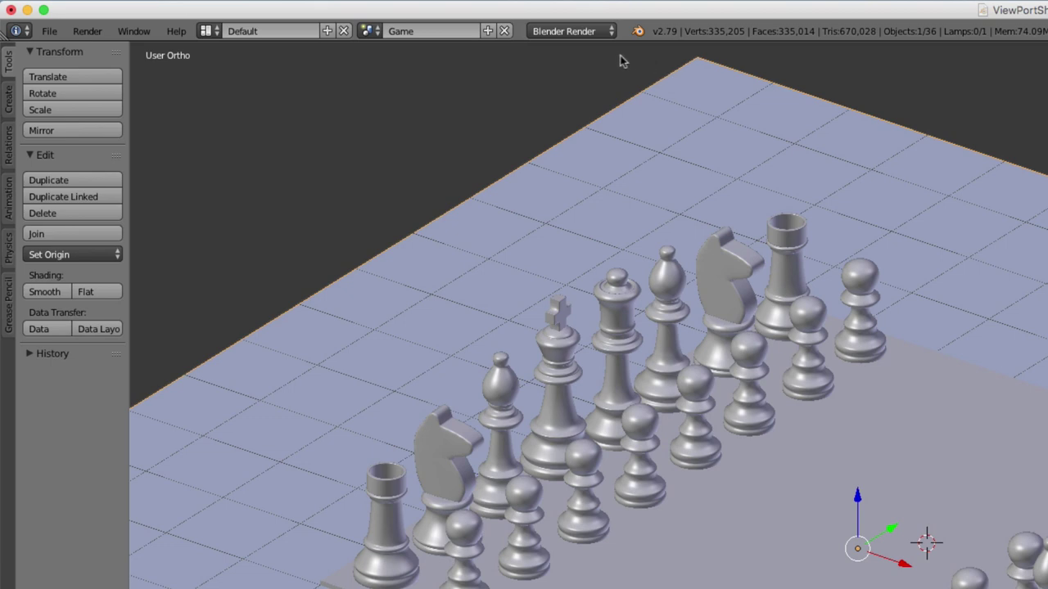
{"action": "left_click", "coordinate": [586, 37]}
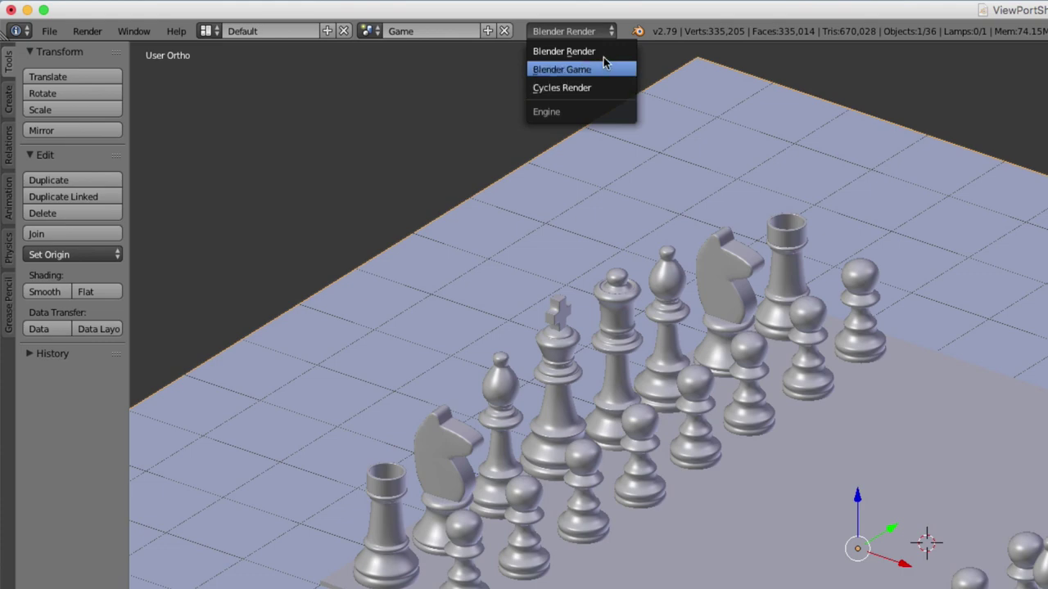
{"action": "left_click", "coordinate": [574, 51]}
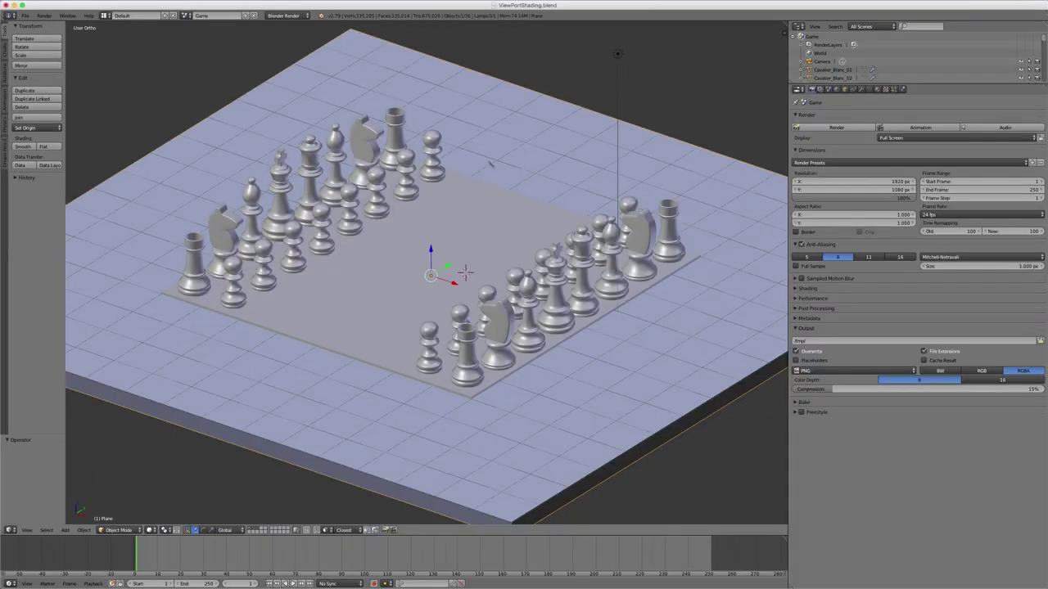
{"action": "mouse_move", "coordinate": [490, 164]}
{"action": "middle_mouse_down"}
{"action": "mouse_move", "coordinate": [542, 205]}
{"action": "mouse_move", "coordinate": [545, 183]}
{"action": "mouse_move", "coordinate": [517, 210]}
{"action": "middle_mouse_up"}
{"action": "scroll", "coordinate": [519, 213], "scroll_direction": "up", "scroll_amount": 2}
{"action": "scroll", "coordinate": [519, 209], "scroll_direction": "down", "scroll_amount": 2}
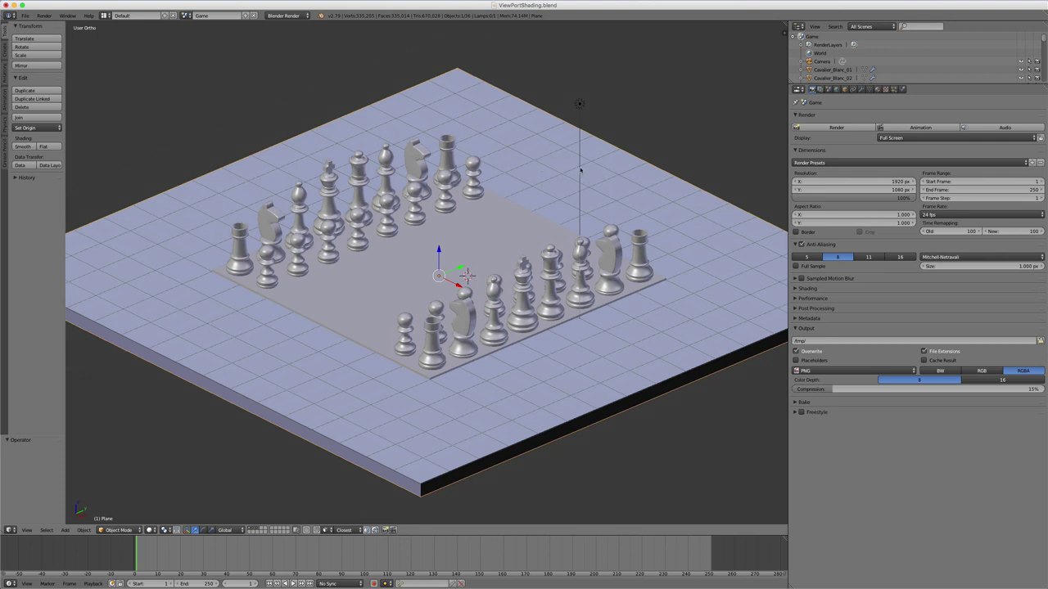
Render the chess scene through the camera, then dismiss the result and orbit the board.
{"action": "right_click", "coordinate": [580, 170]}
{"action": "key", "text": "KP_0"}
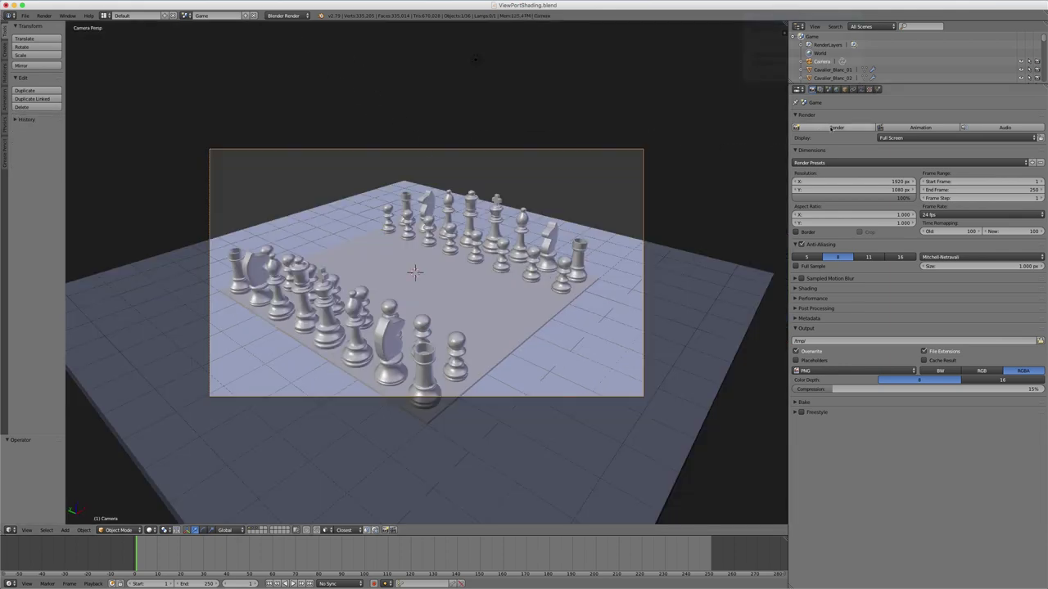
{"action": "left_click", "coordinate": [835, 129]}
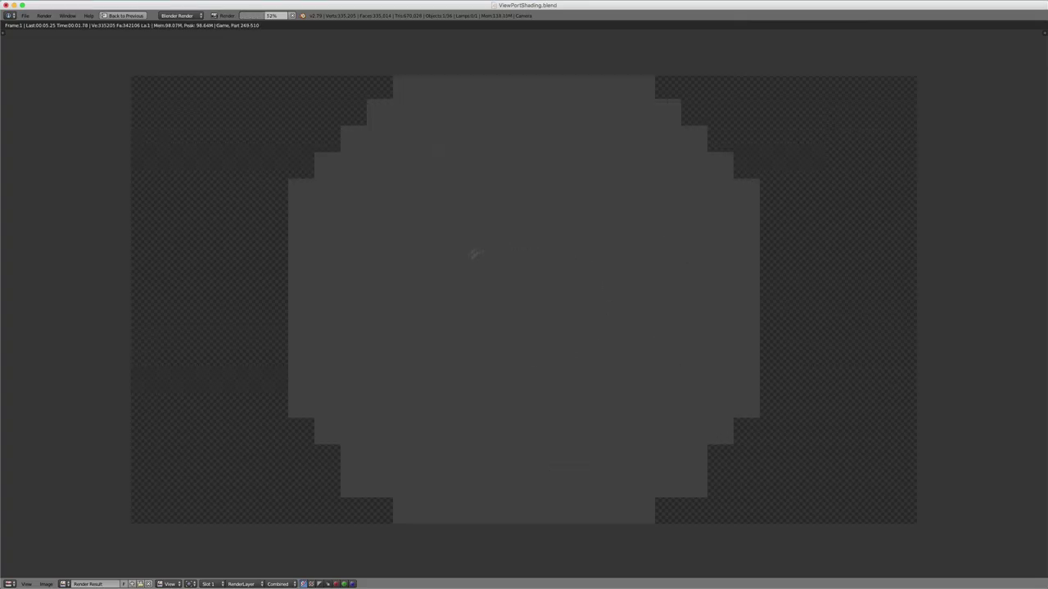
{"action": "key", "text": "Escape"}
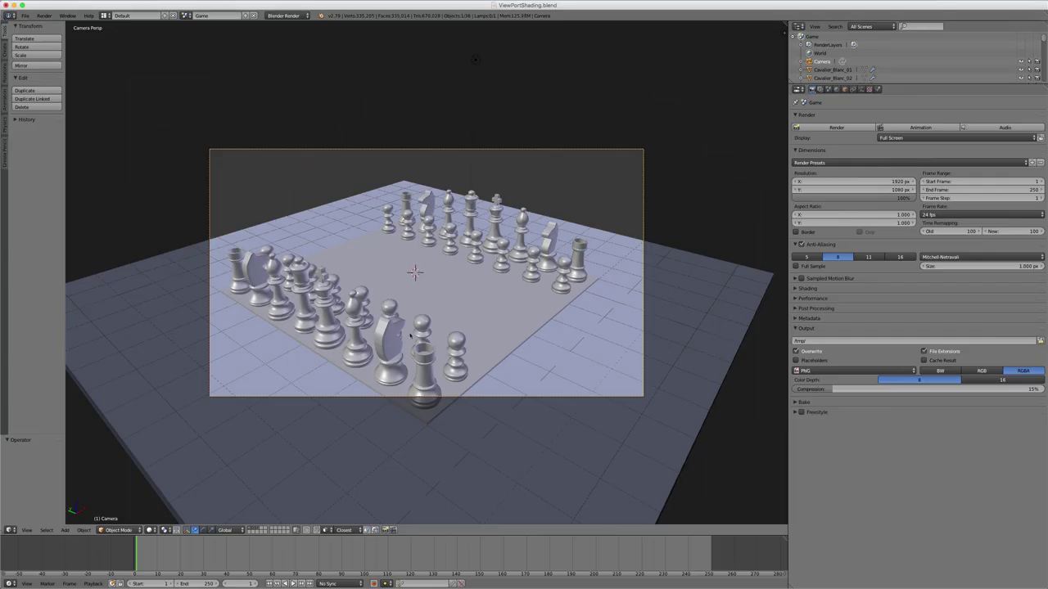
{"action": "mouse_move", "coordinate": [475, 60]}
{"action": "middle_mouse_down"}
{"action": "mouse_move", "coordinate": [467, 81]}
{"action": "mouse_move", "coordinate": [426, 84]}
{"action": "mouse_move", "coordinate": [458, 81]}
{"action": "mouse_move", "coordinate": [469, 40]}
{"action": "middle_mouse_up"}
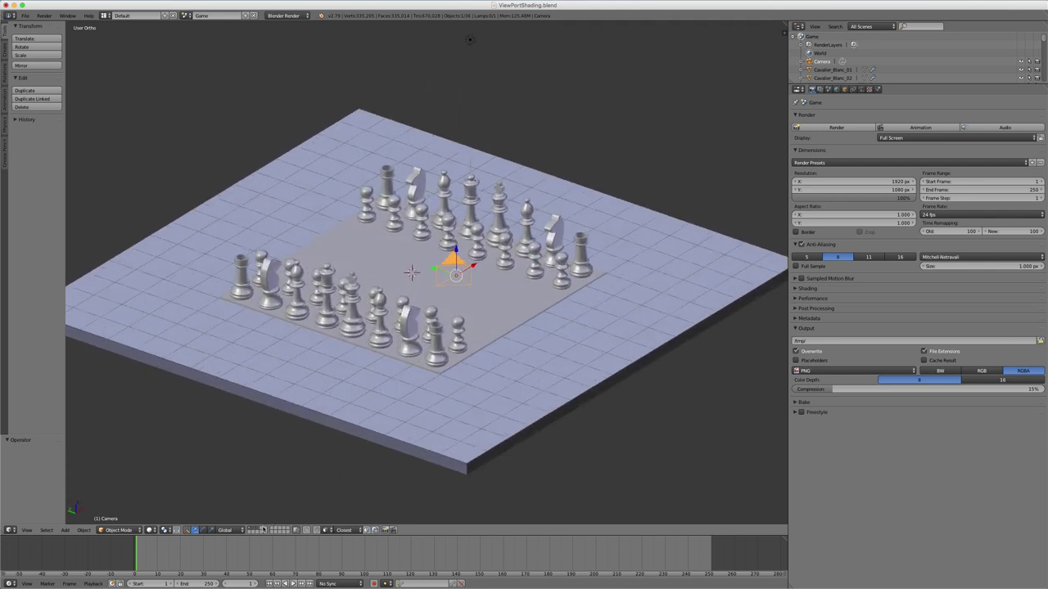
Add a cube on empty layer 2 and do a test render of it.
{"action": "key", "text": "2"}
{"action": "key", "text": "shift+a"}
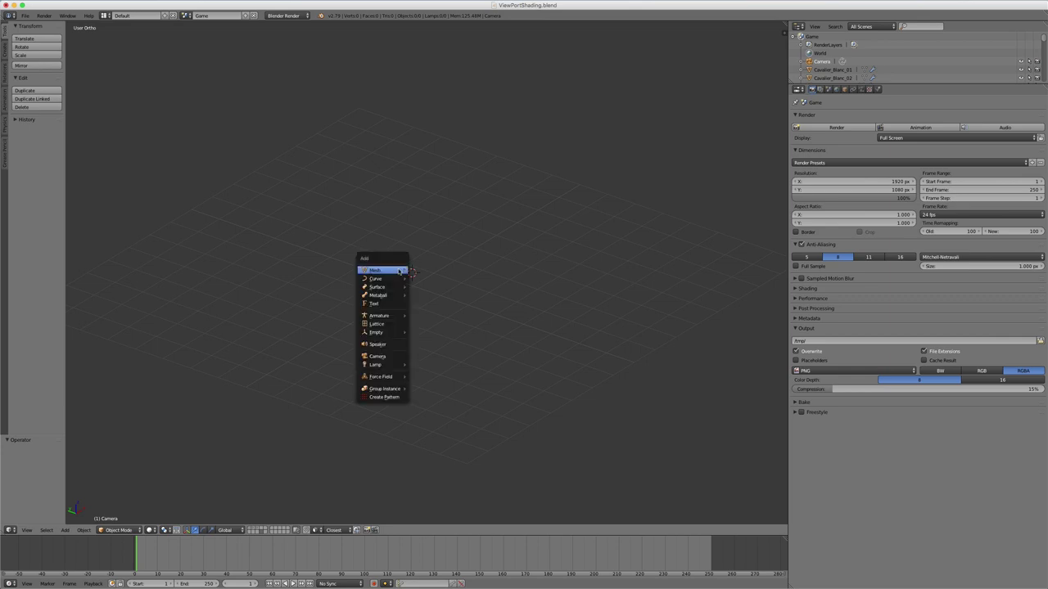
{"action": "left_click", "coordinate": [432, 276]}
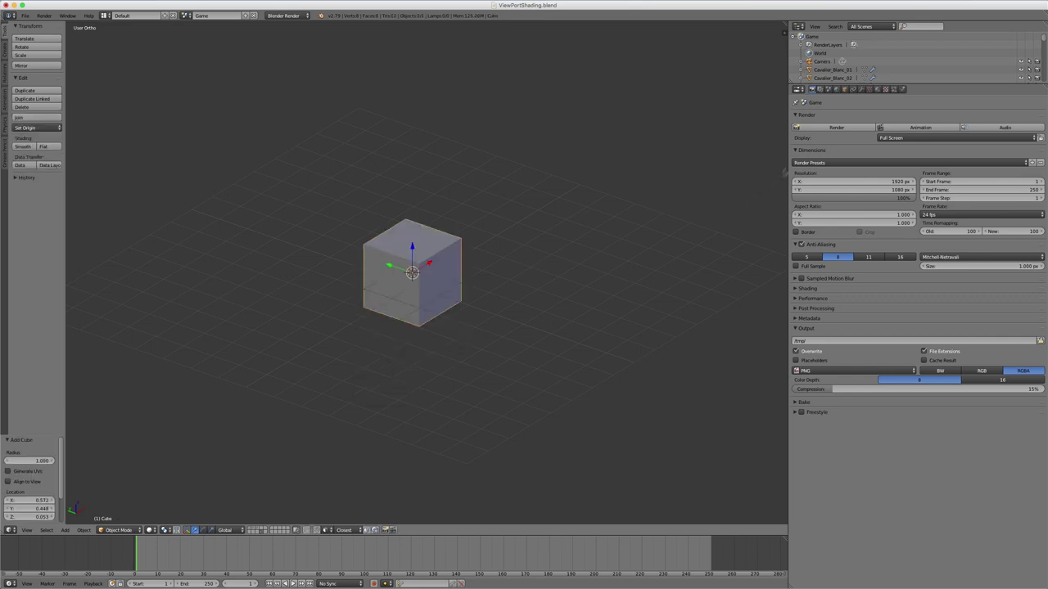
{"action": "left_click", "coordinate": [831, 128]}
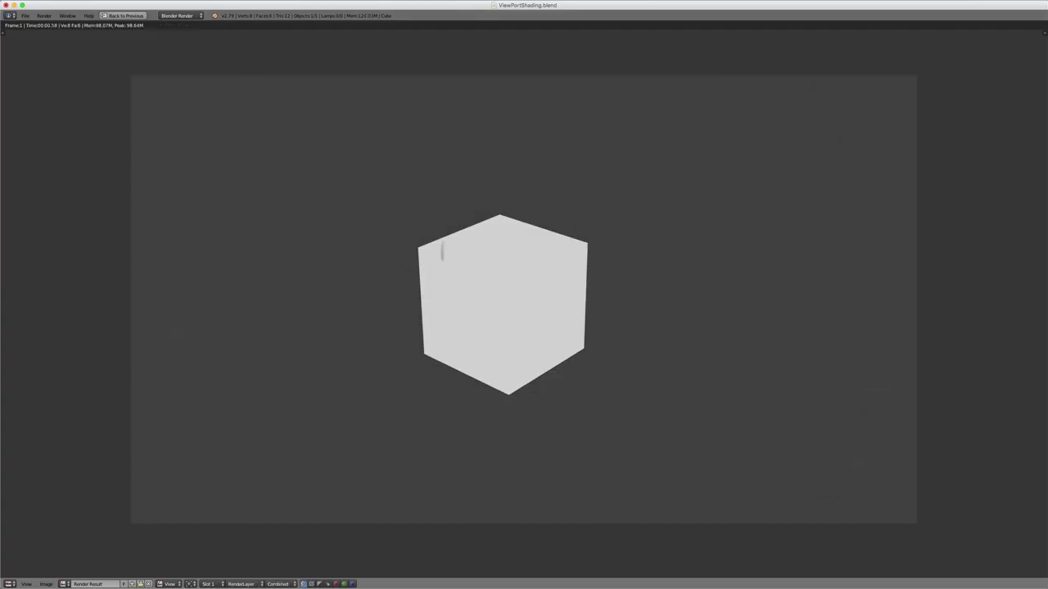
{"action": "key", "text": "Escape"}
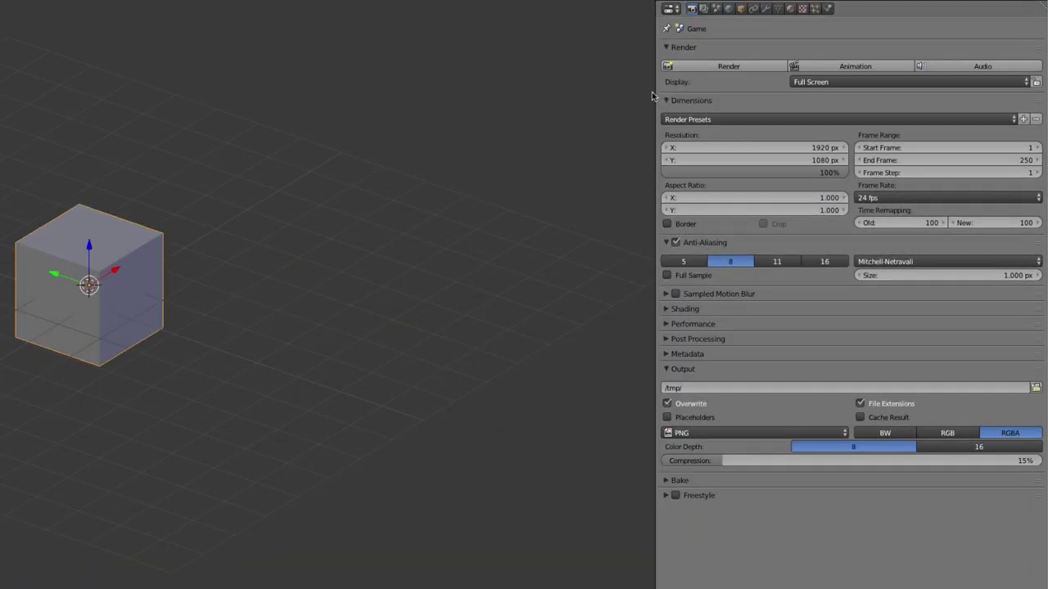
Widen the Properties panel and set the render Display option to Keep UI.
{"action": "left_click_drag", "start_coordinate": [655, 96], "coordinate": [588, 98]}
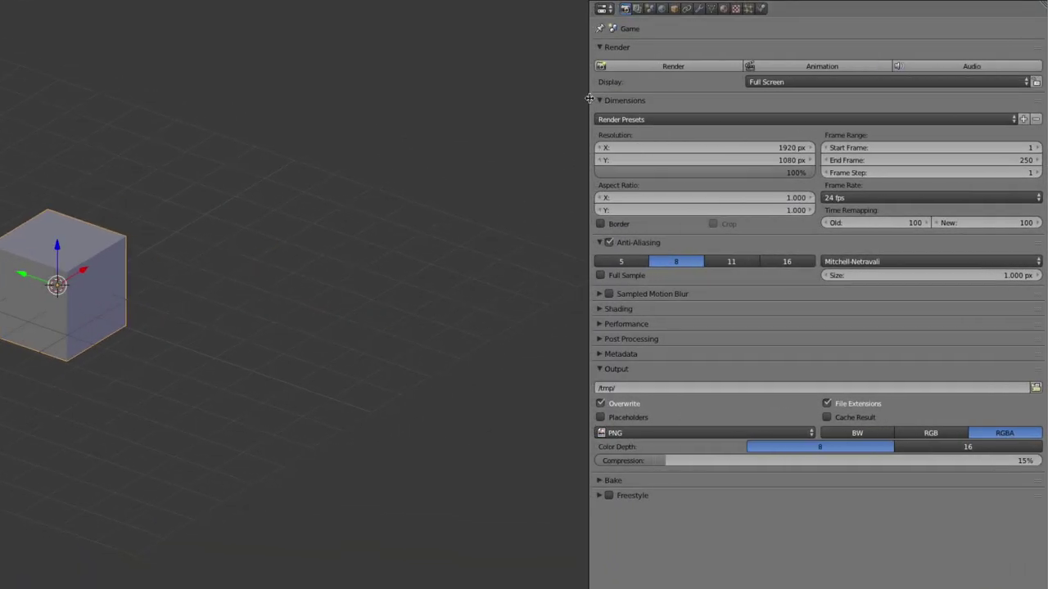
{"action": "left_click", "coordinate": [766, 82]}
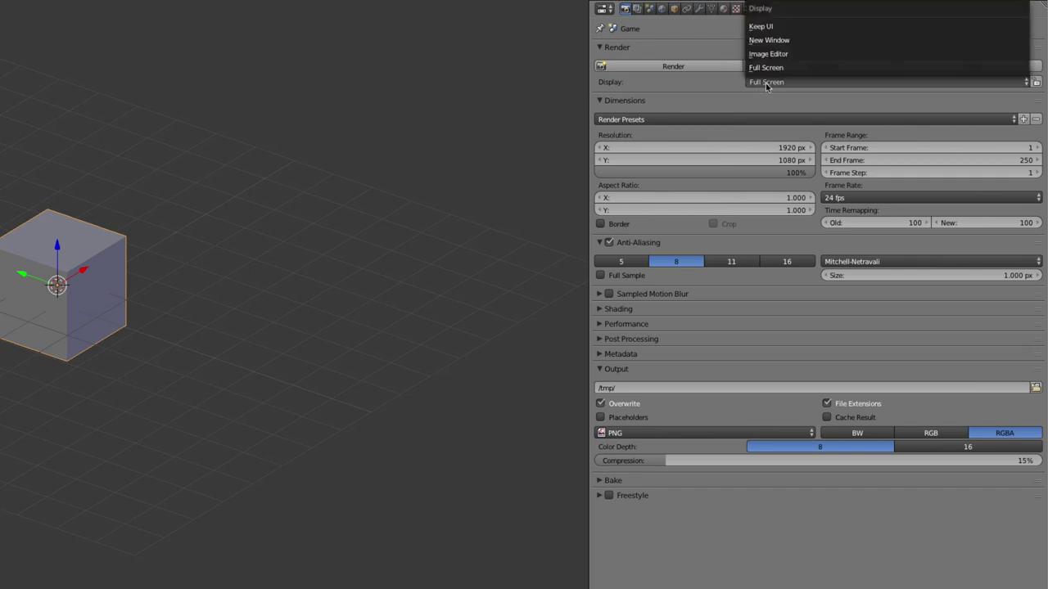
{"action": "left_click", "coordinate": [770, 28]}
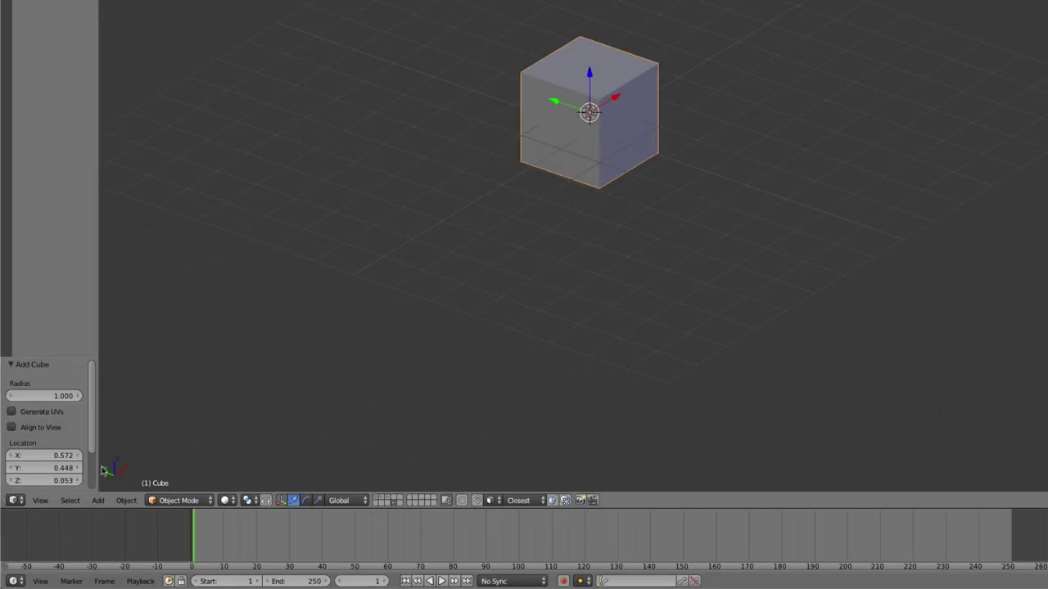
{"action": "left_click", "coordinate": [16, 501]}
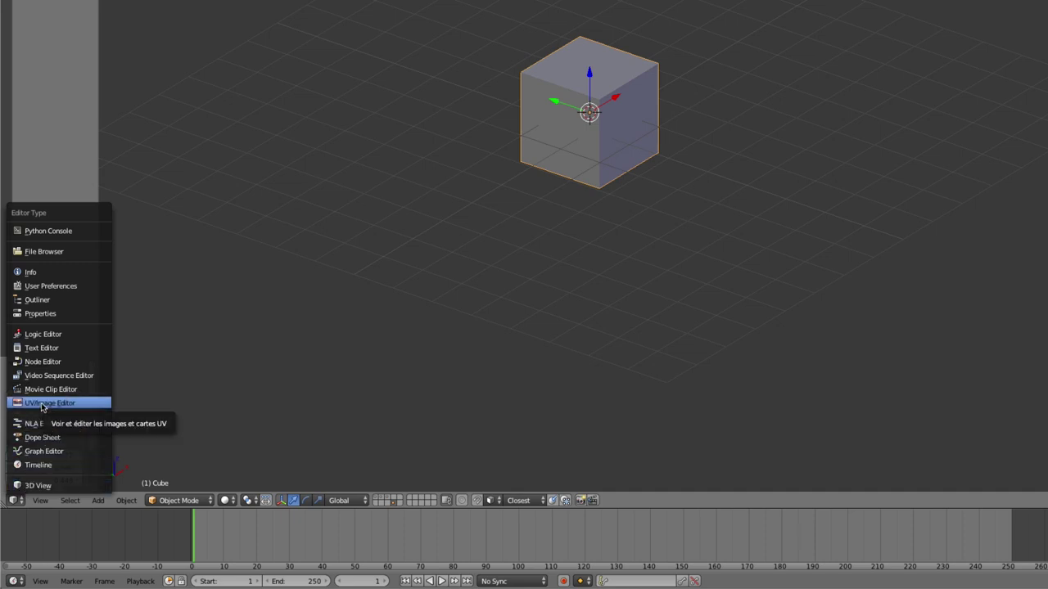
{"action": "left_click", "coordinate": [43, 404]}
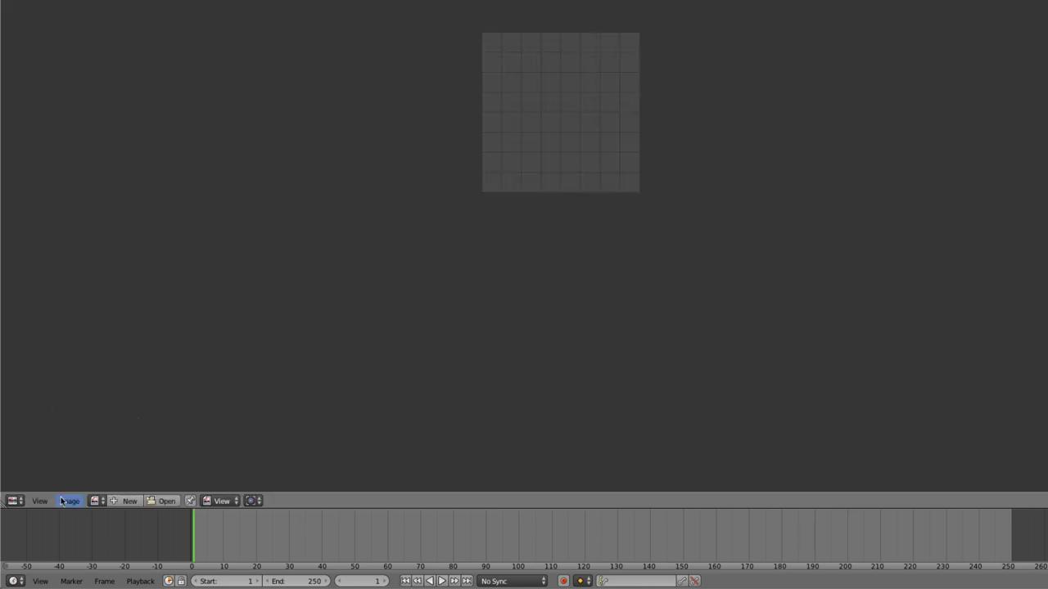
{"action": "left_click", "coordinate": [96, 501]}
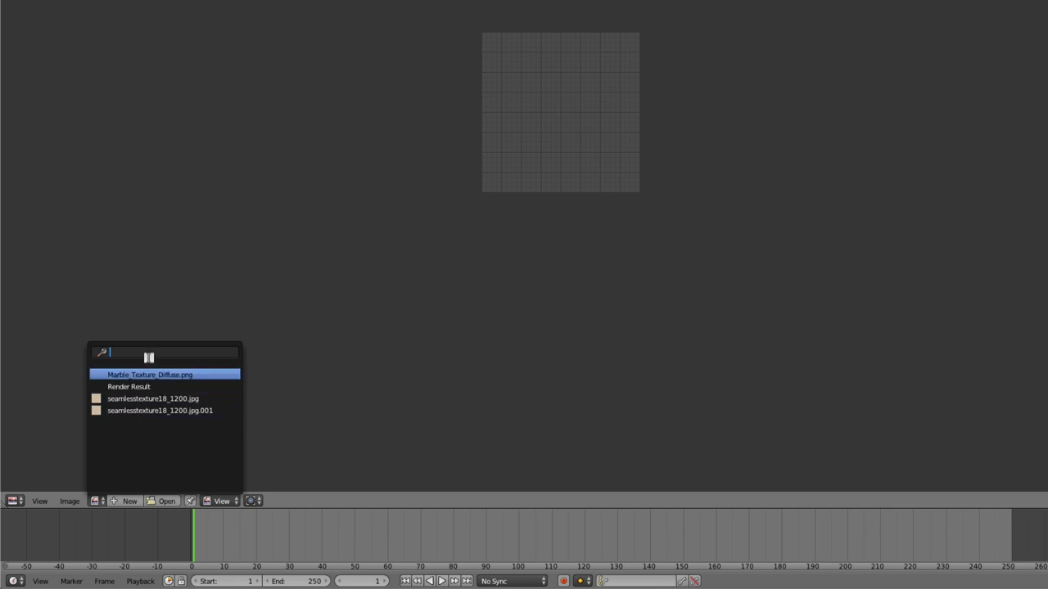
{"action": "left_click", "coordinate": [140, 387]}
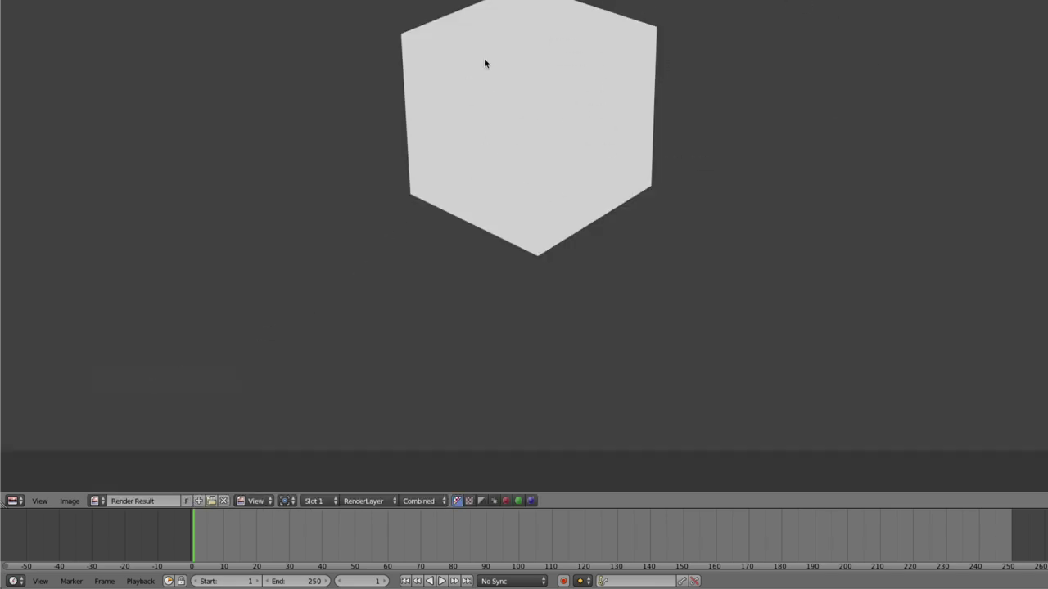
{"action": "left_click", "coordinate": [18, 501]}
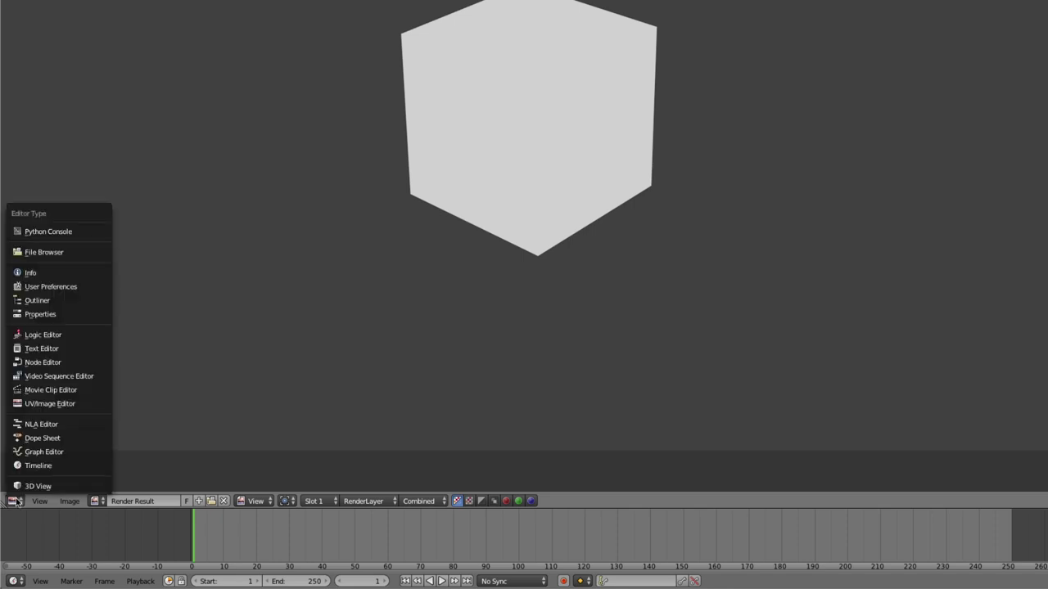
{"action": "left_click", "coordinate": [30, 488]}
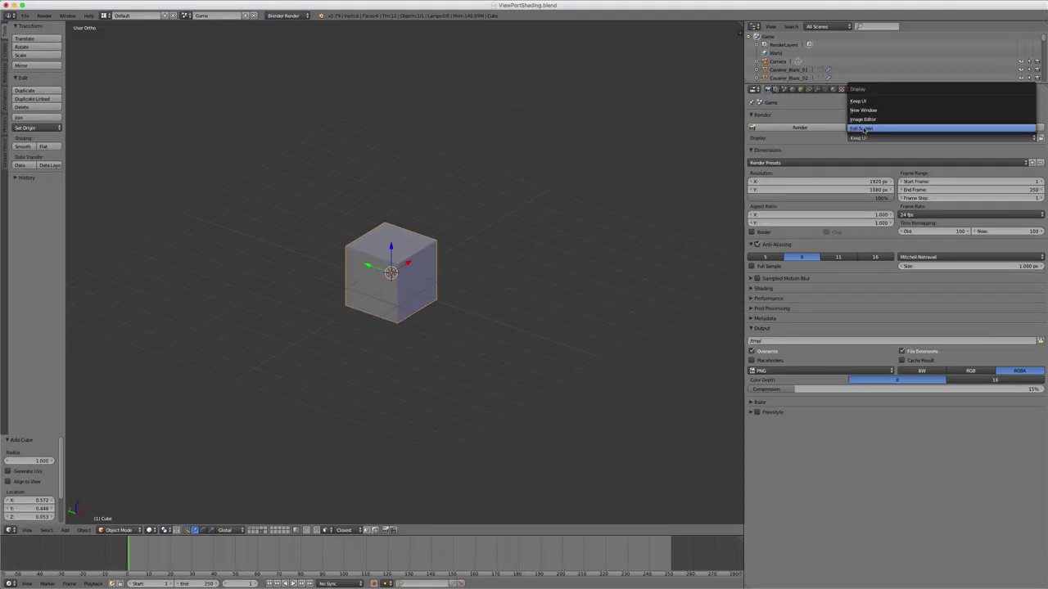
Set render Display to Full Screen, render the cube, and close the result.
{"action": "left_click", "coordinate": [868, 128]}
{"action": "left_click", "coordinate": [801, 129]}
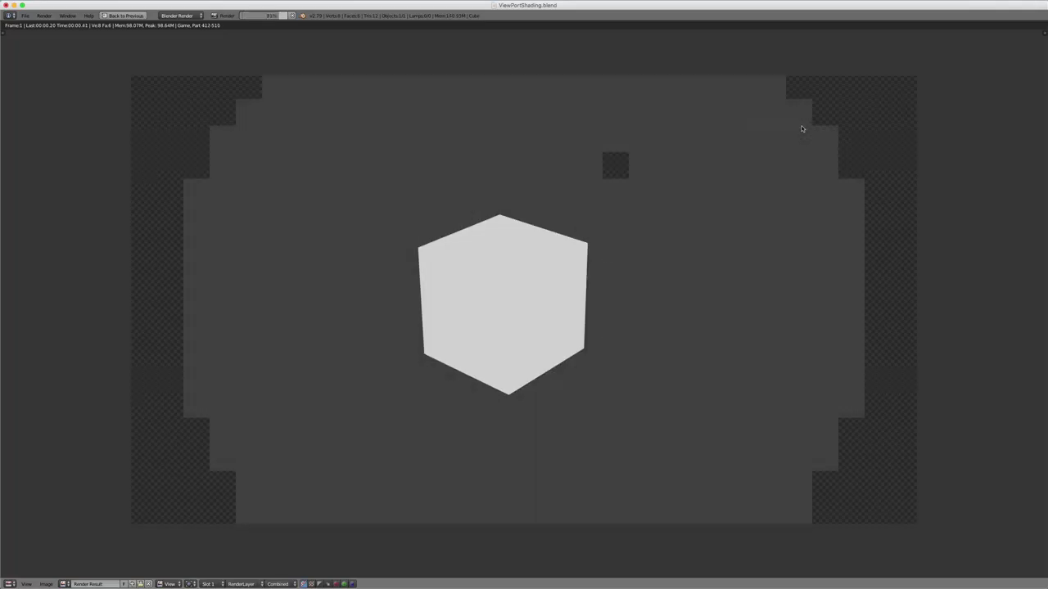
{"action": "left_click", "coordinate": [125, 16]}
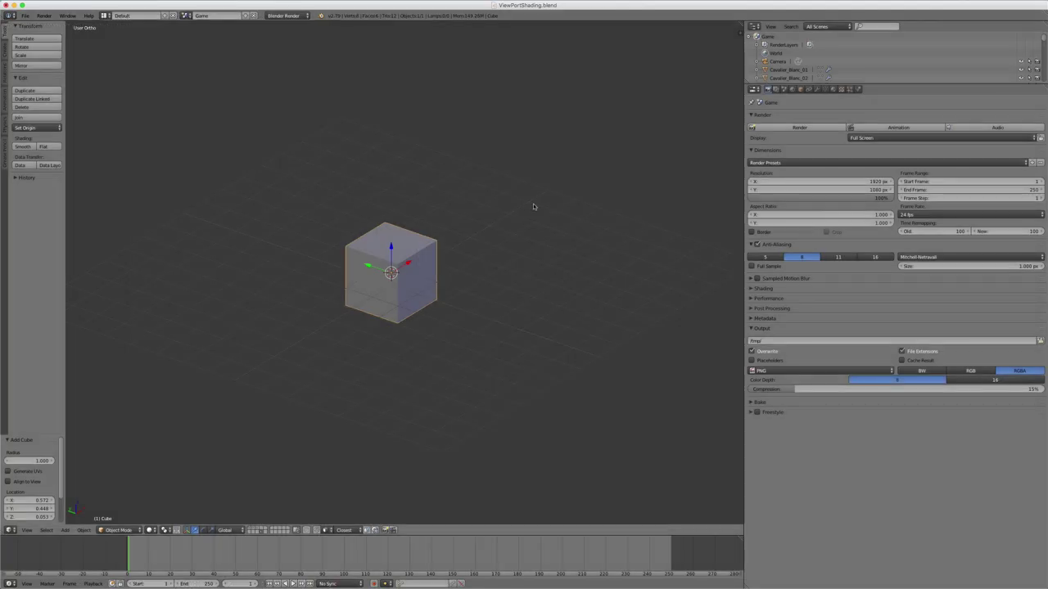
Set render Display to New Window, render the cube, reposition the window, then close it.
{"action": "left_click", "coordinate": [859, 137]}
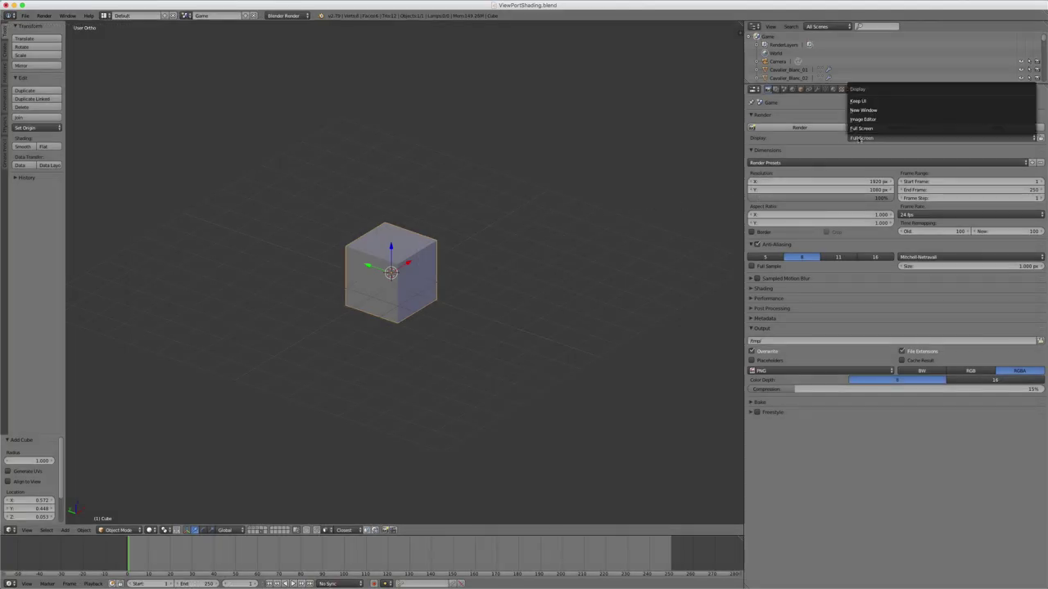
{"action": "left_click", "coordinate": [859, 109]}
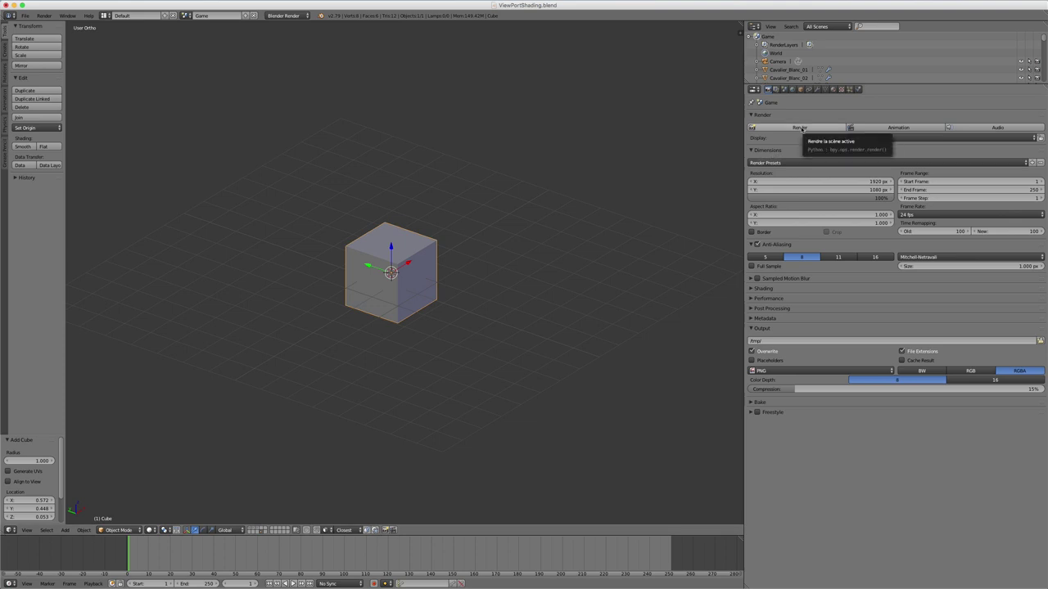
{"action": "left_click", "coordinate": [801, 128]}
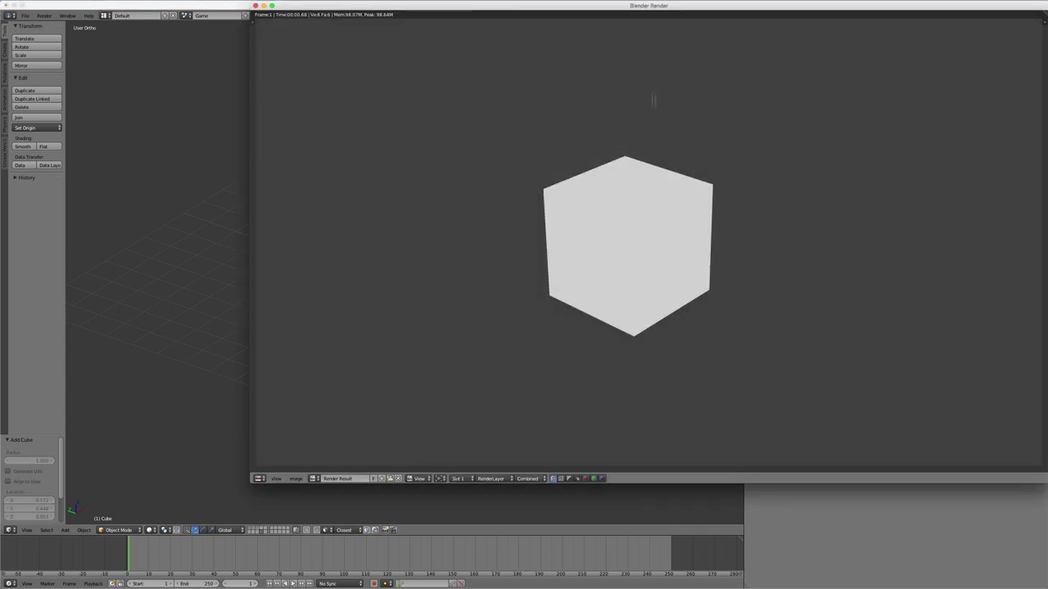
{"action": "left_click_drag", "start_coordinate": [642, 7], "coordinate": [526, 43]}
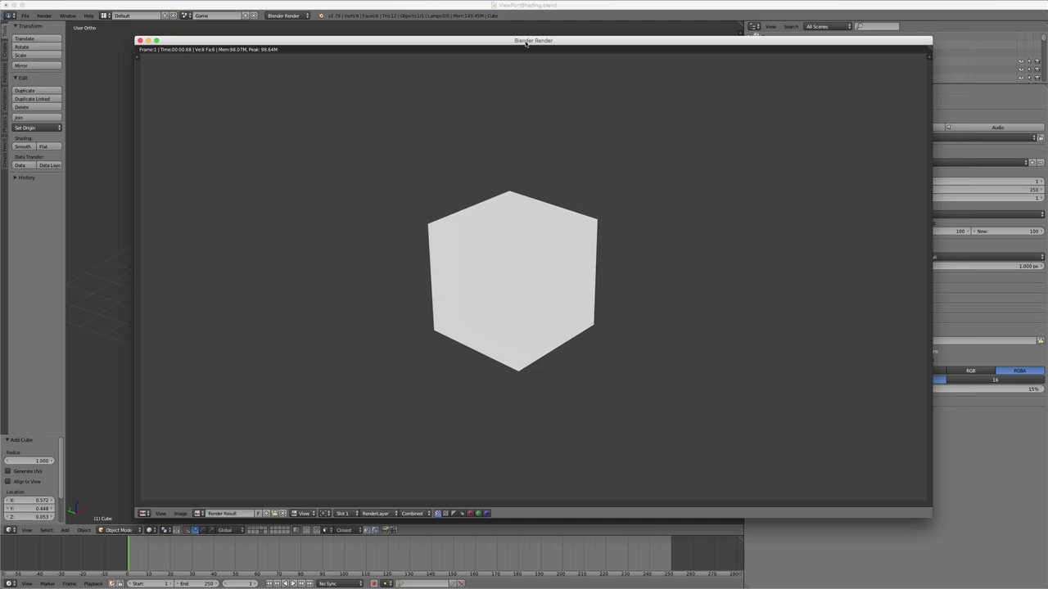
{"action": "left_click_drag", "start_coordinate": [526, 44], "coordinate": [537, 39]}
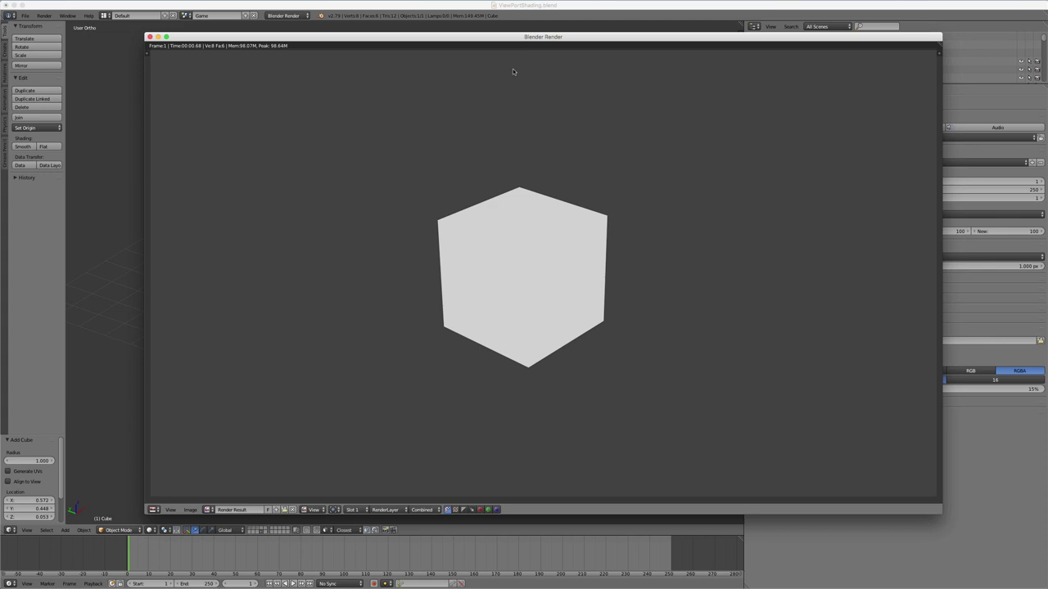
{"action": "mouse_move", "coordinate": [530, 37]}
{"action": "left_mouse_down"}
{"action": "mouse_move", "coordinate": [571, 29]}
{"action": "mouse_move", "coordinate": [555, 40]}
{"action": "left_mouse_up"}
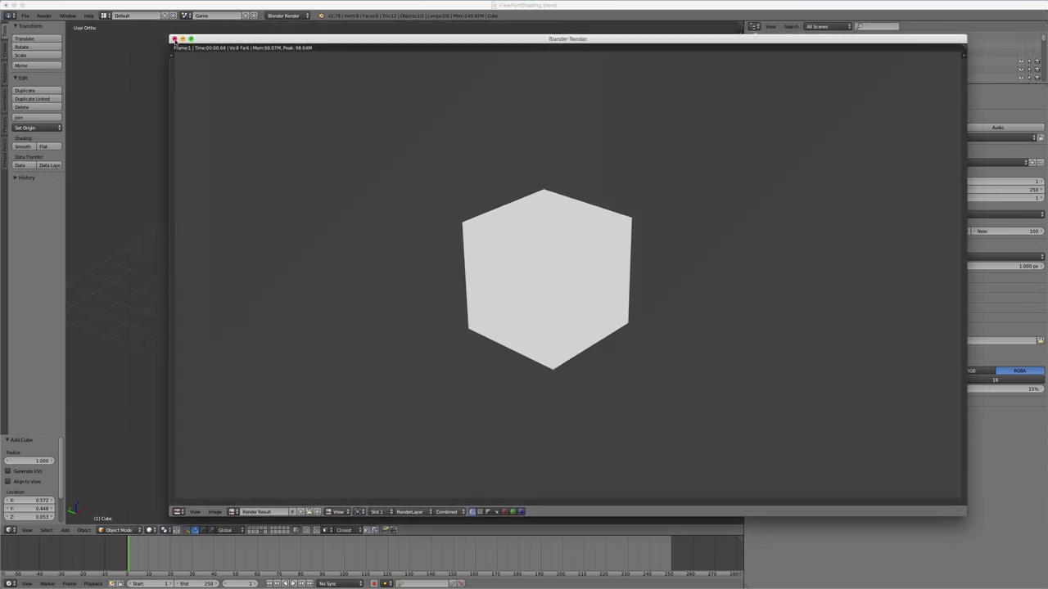
{"action": "left_click", "coordinate": [174, 39]}
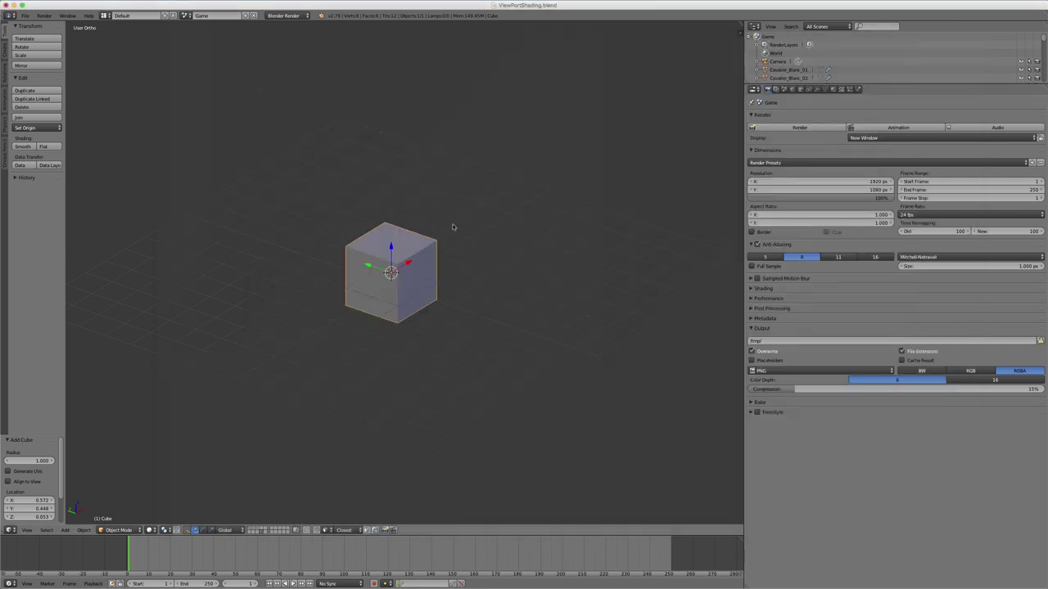
Set render Display to Image Editor, render the cube, and switch the area back to 3D View.
{"action": "left_click", "coordinate": [859, 137]}
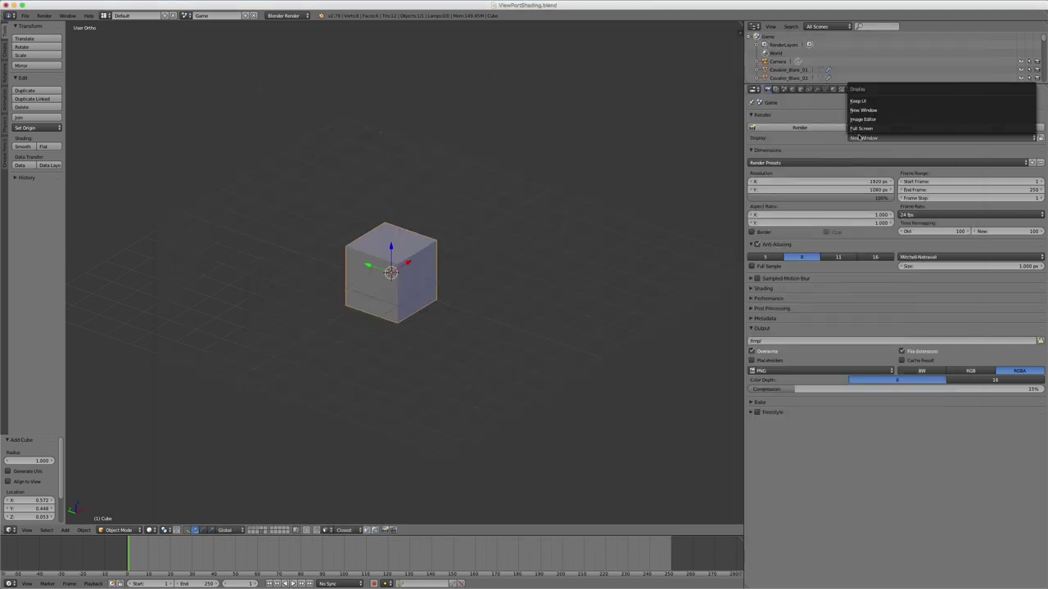
{"action": "left_click", "coordinate": [863, 119]}
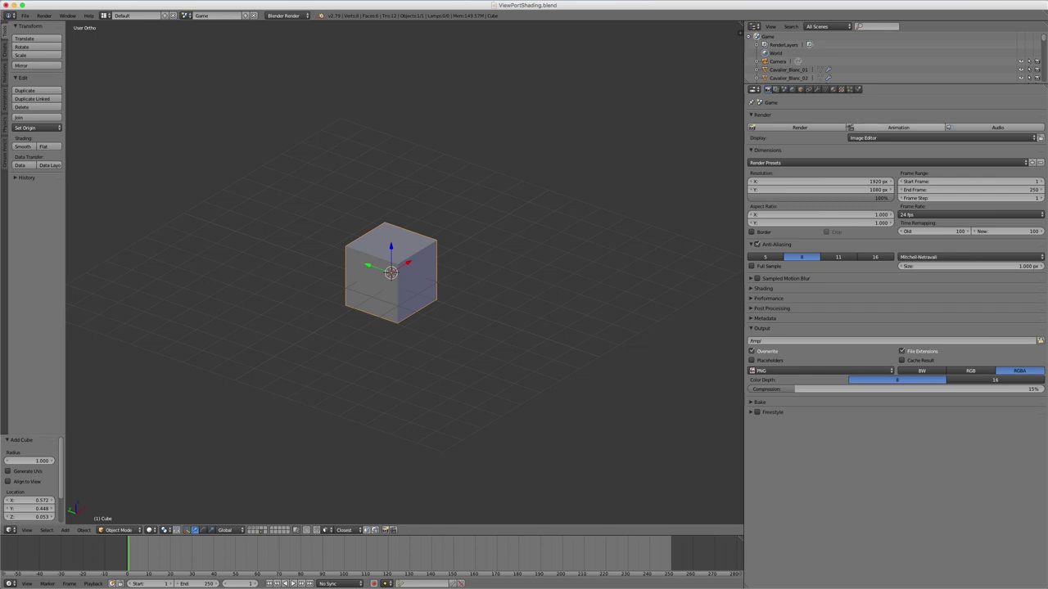
{"action": "left_click", "coordinate": [803, 128]}
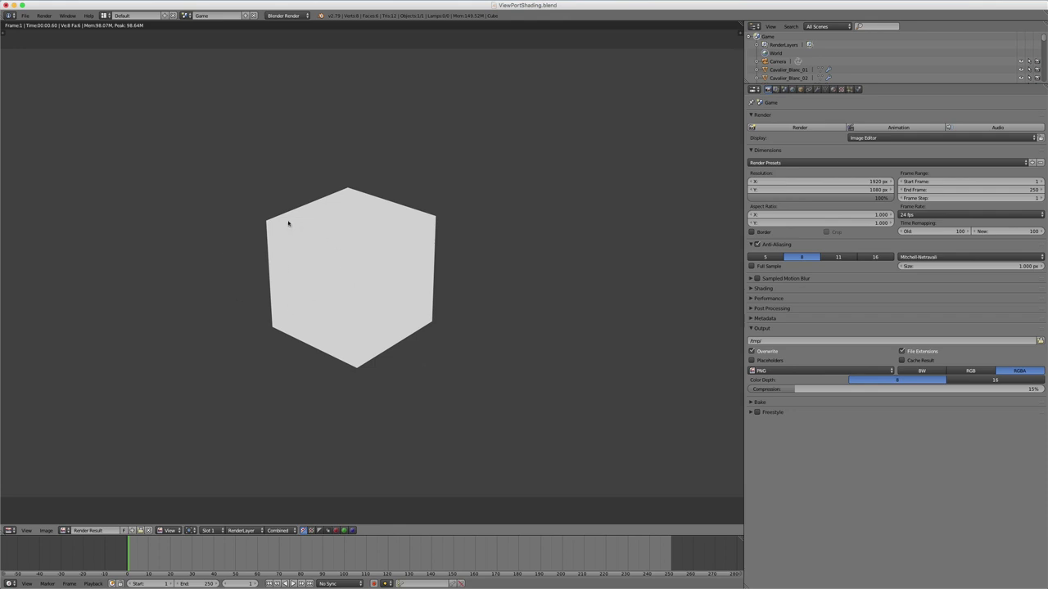
{"action": "left_click", "coordinate": [10, 531]}
{"action": "left_click", "coordinate": [33, 523]}
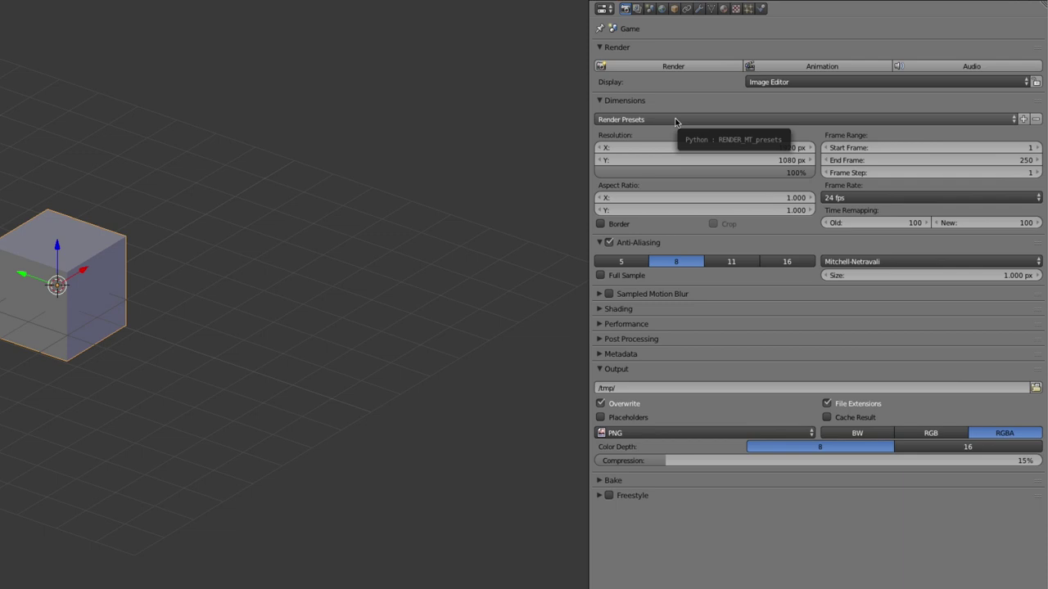
Pick HDTV 1080p from the Dimensions render presets for 1920 × 1080 at 24 fps.
{"action": "left_click", "coordinate": [674, 119]}
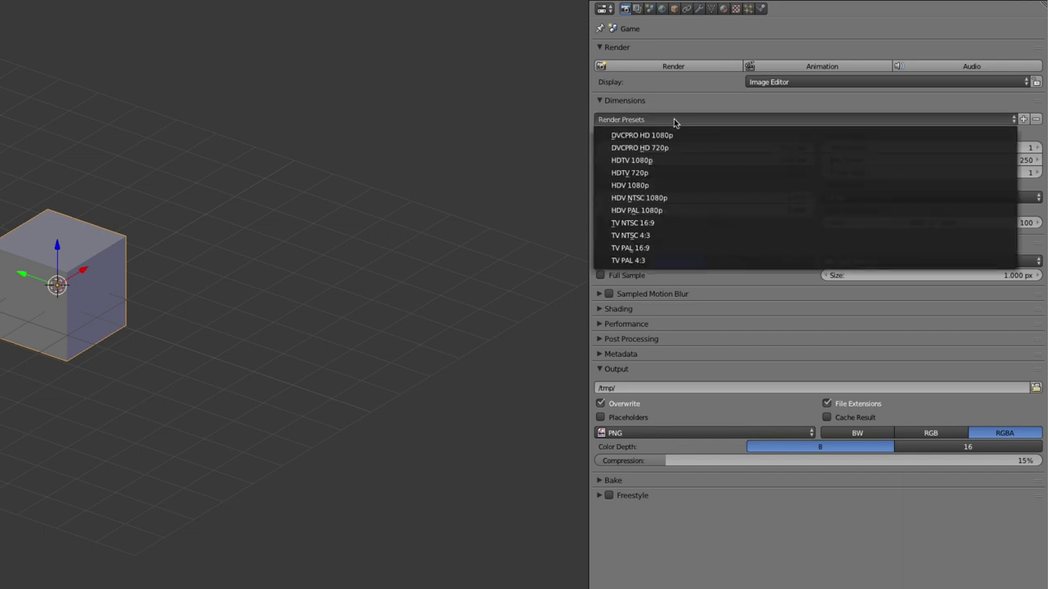
{"action": "left_click", "coordinate": [669, 120]}
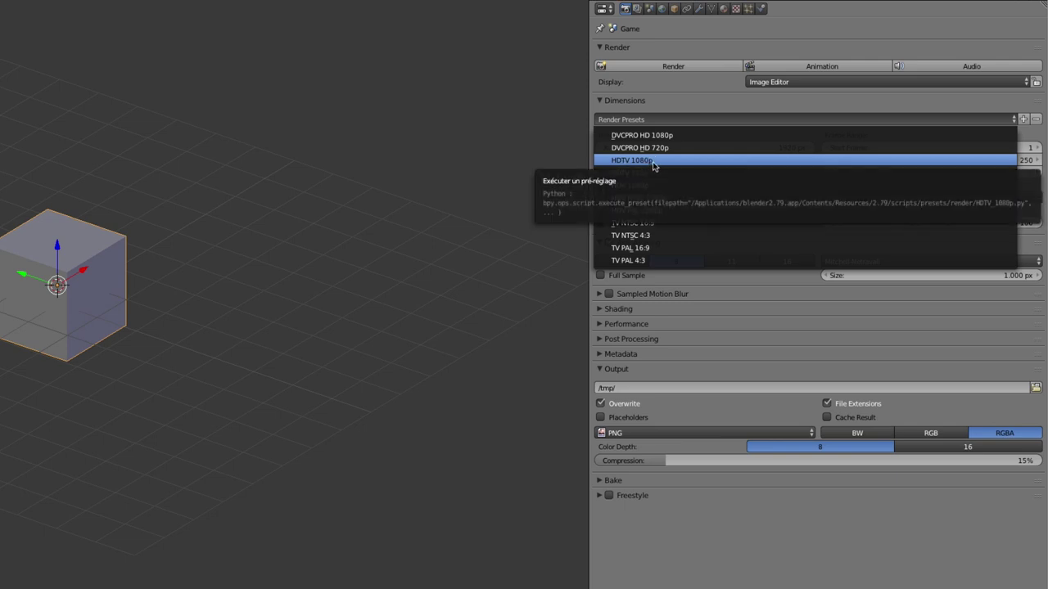
{"action": "left_click", "coordinate": [654, 166]}
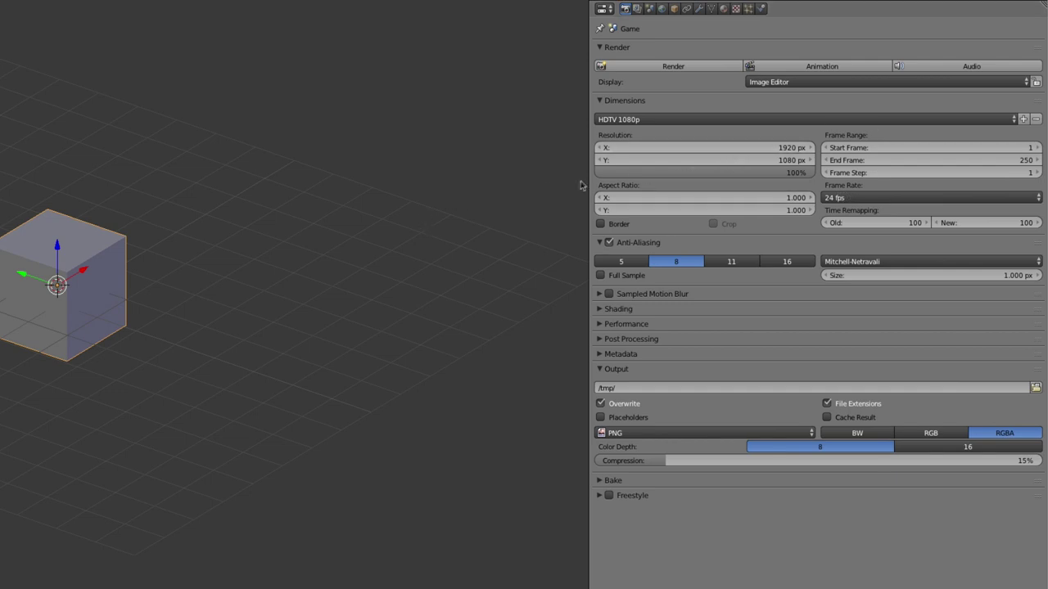
{"action": "left_click", "coordinate": [631, 147]}
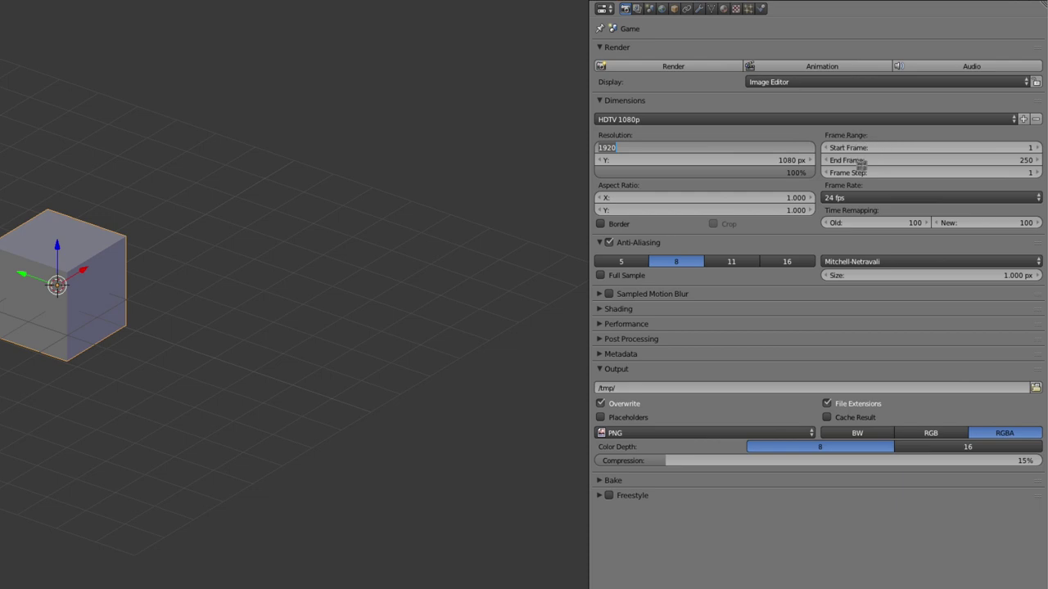
{"action": "key", "text": "Return"}
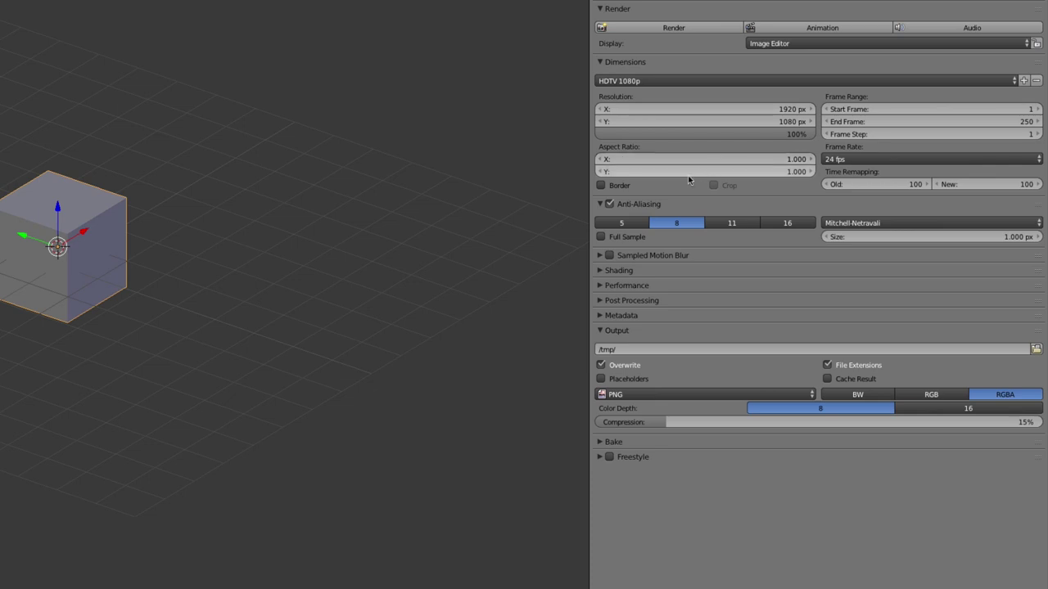
{"action": "left_click", "coordinate": [602, 186]}
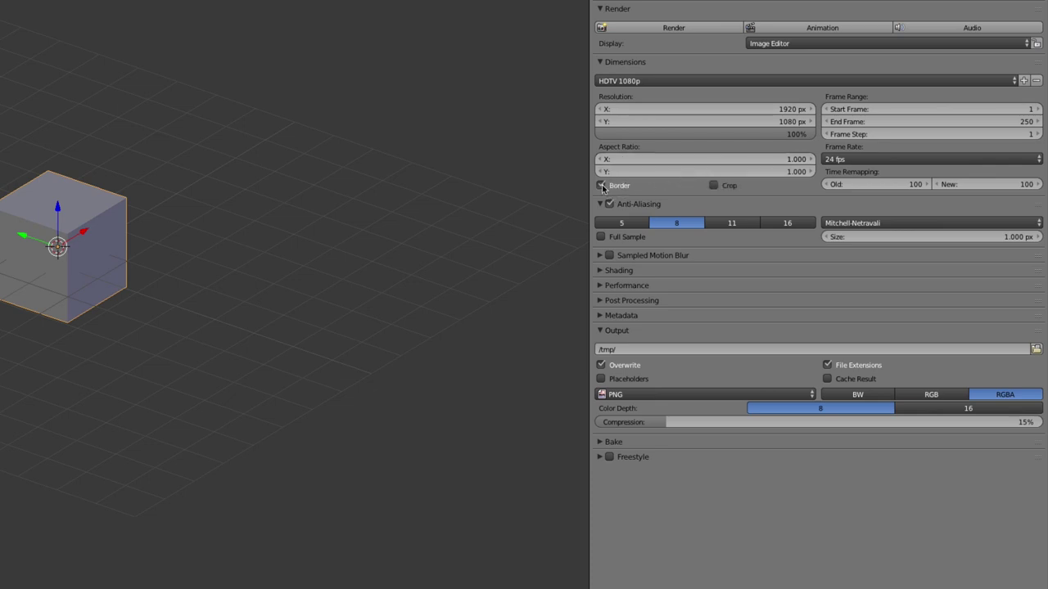
{"action": "left_click", "coordinate": [601, 186]}
{"action": "left_click", "coordinate": [627, 353]}
{"action": "left_click", "coordinate": [637, 395]}
{"action": "left_click", "coordinate": [637, 395]}
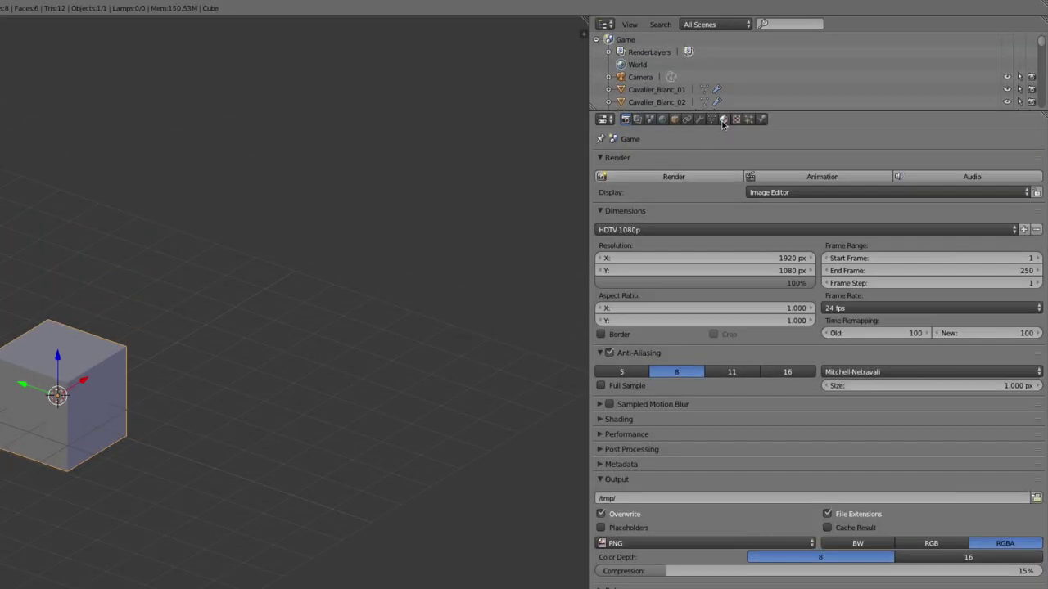
Add a new material, Material.002, to the cube, then go back to Render settings.
{"action": "left_click", "coordinate": [725, 120]}
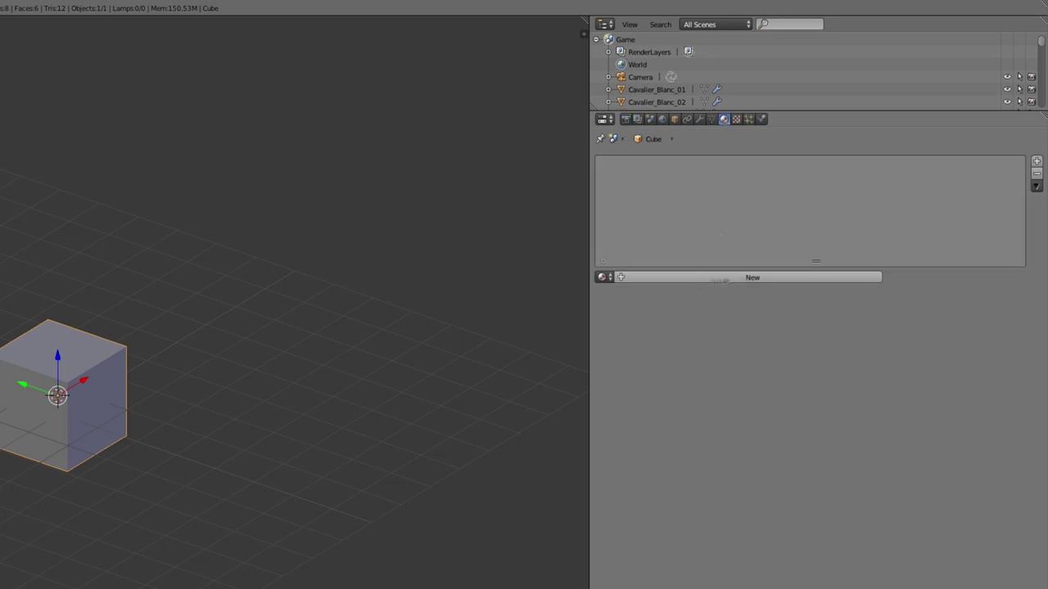
{"action": "left_click", "coordinate": [747, 276]}
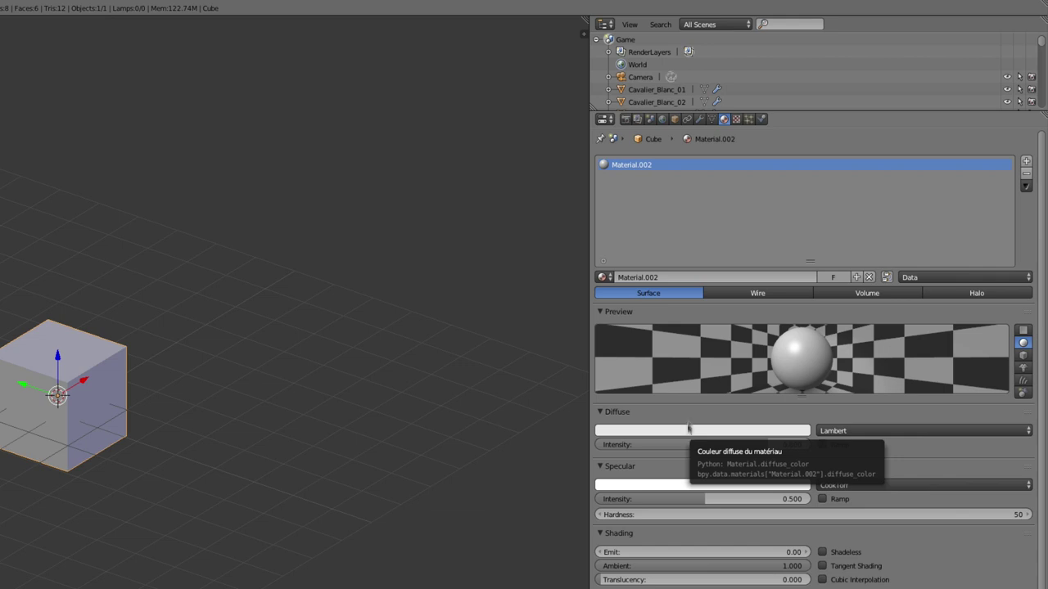
{"action": "left_click", "coordinate": [626, 119]}
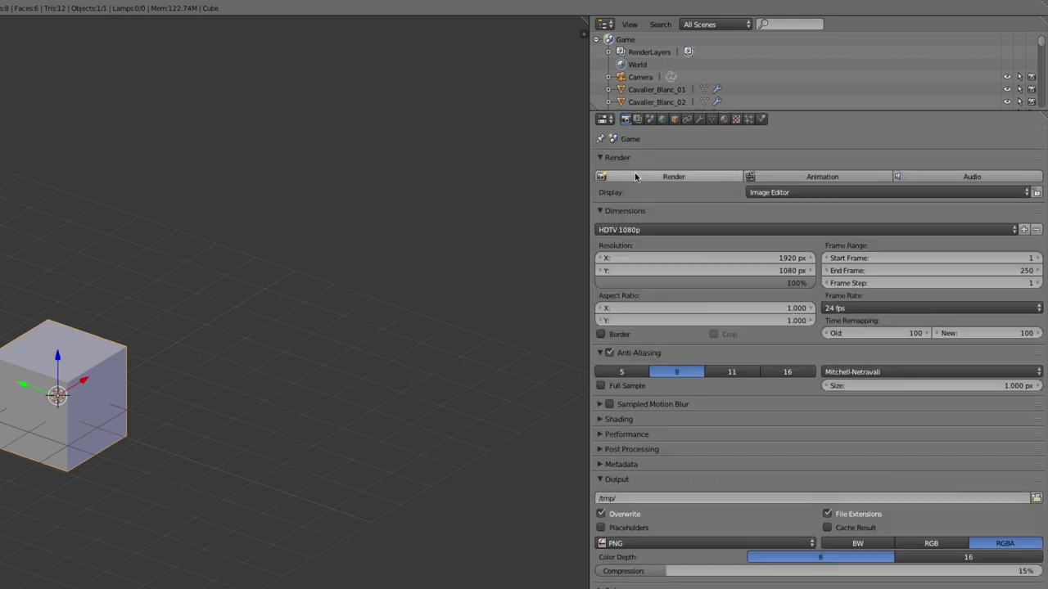
Set render Display to Full Screen and render the cube.
{"action": "left_click", "coordinate": [782, 194]}
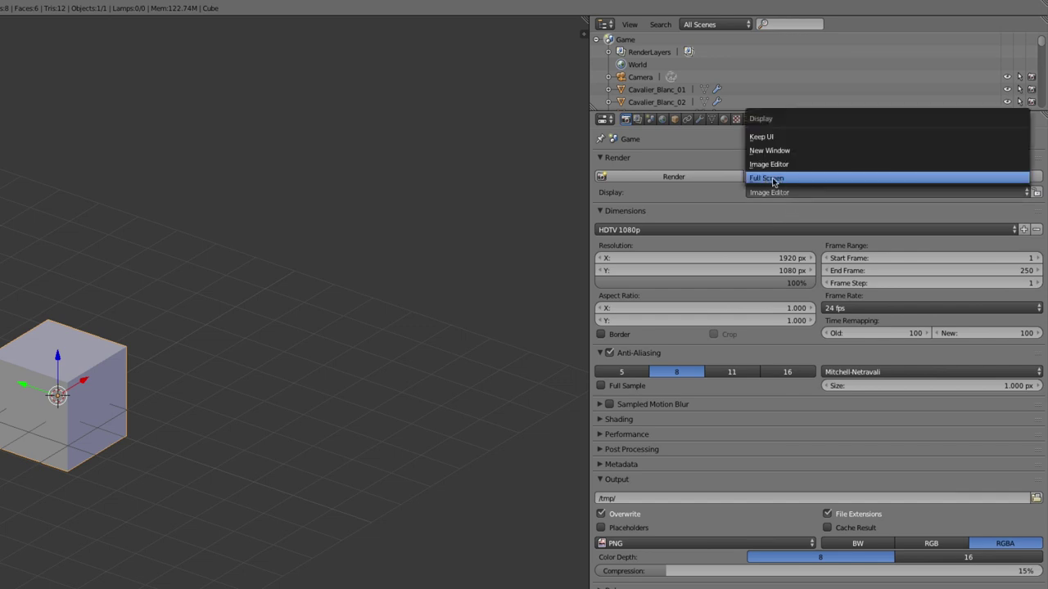
{"action": "left_click", "coordinate": [767, 178]}
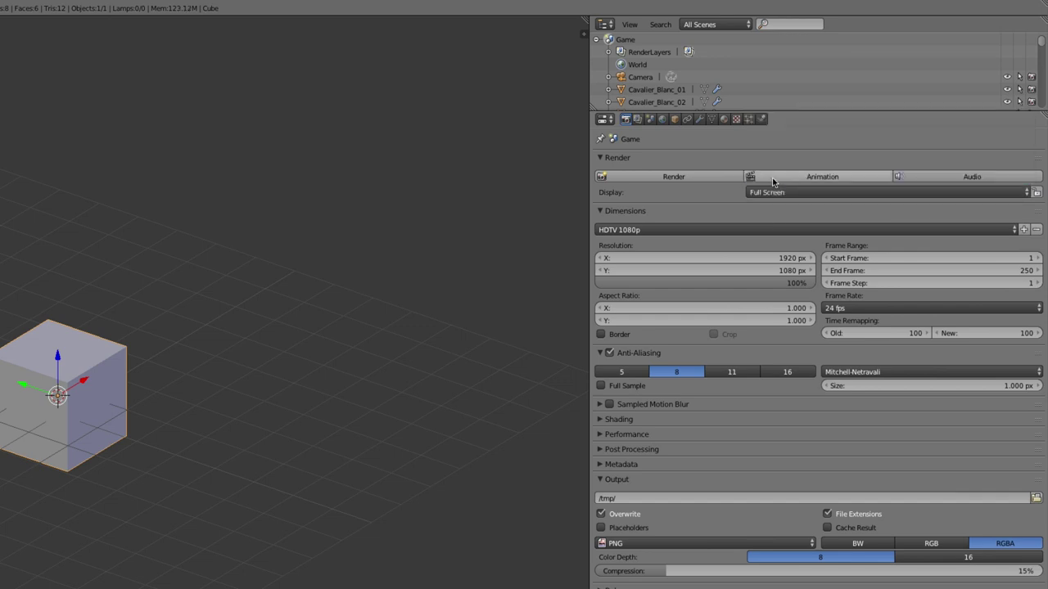
{"action": "left_click", "coordinate": [686, 176]}
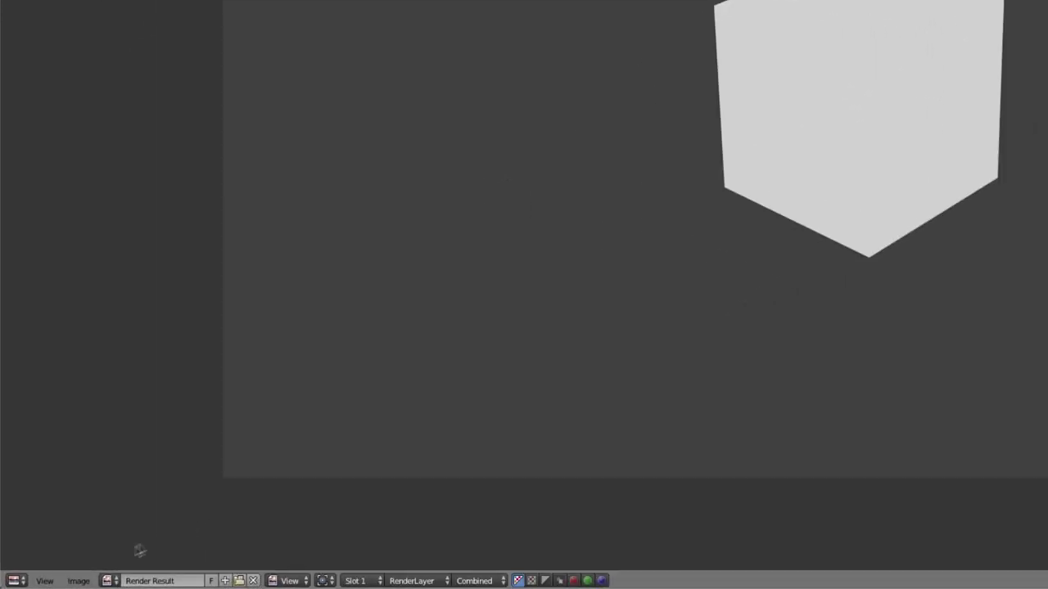
{"action": "left_click", "coordinate": [78, 581]}
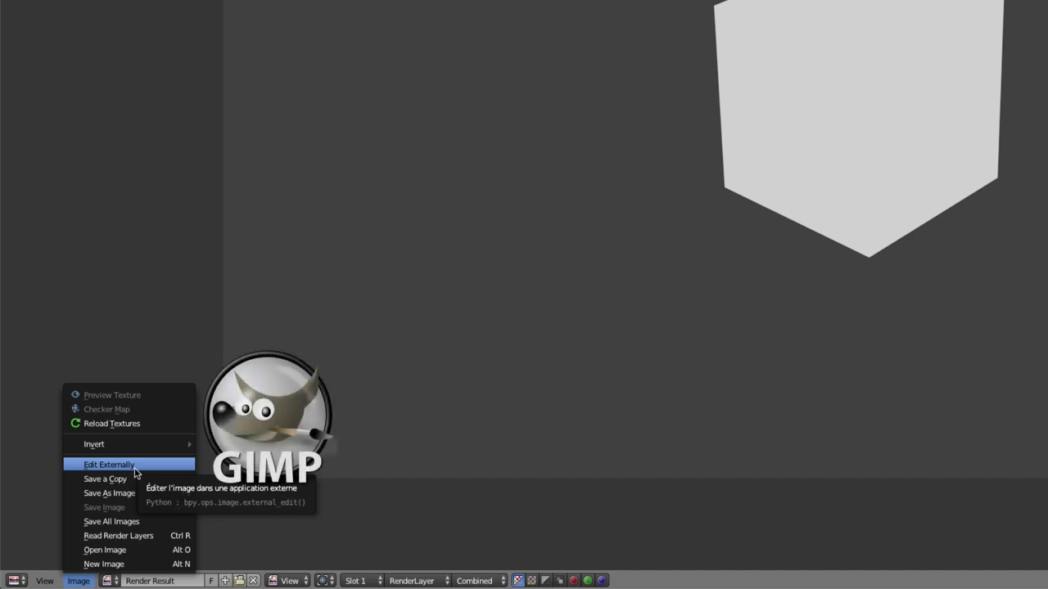
{"action": "left_click", "coordinate": [135, 465]}
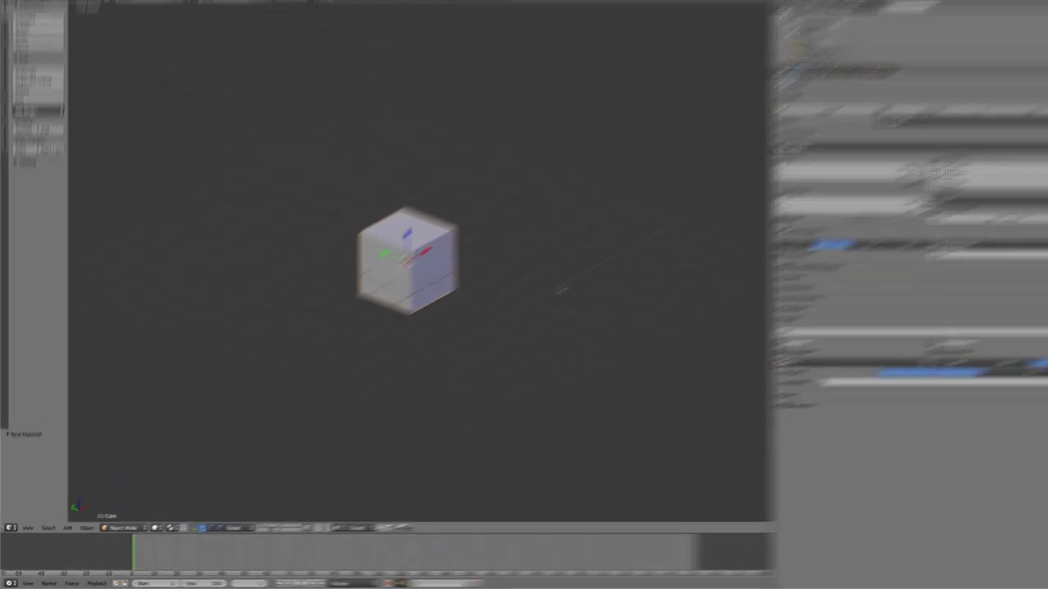
{"action": "key", "text": "KP_5"}
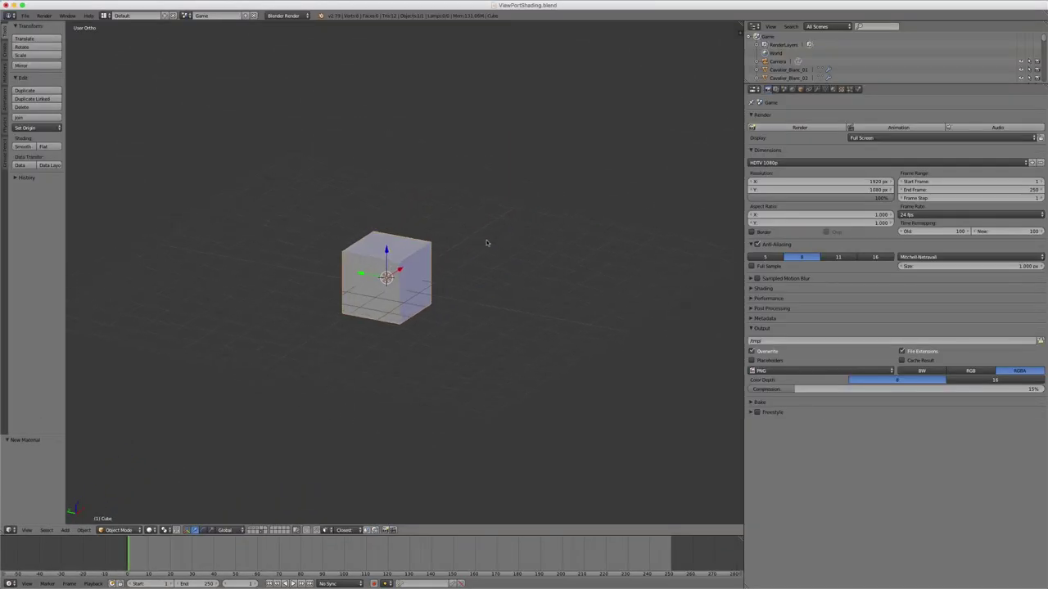
{"action": "scroll", "coordinate": [482, 229], "scroll_direction": "up", "scroll_amount": 1}
{"action": "scroll", "coordinate": [485, 242], "scroll_direction": "up", "scroll_amount": 2}
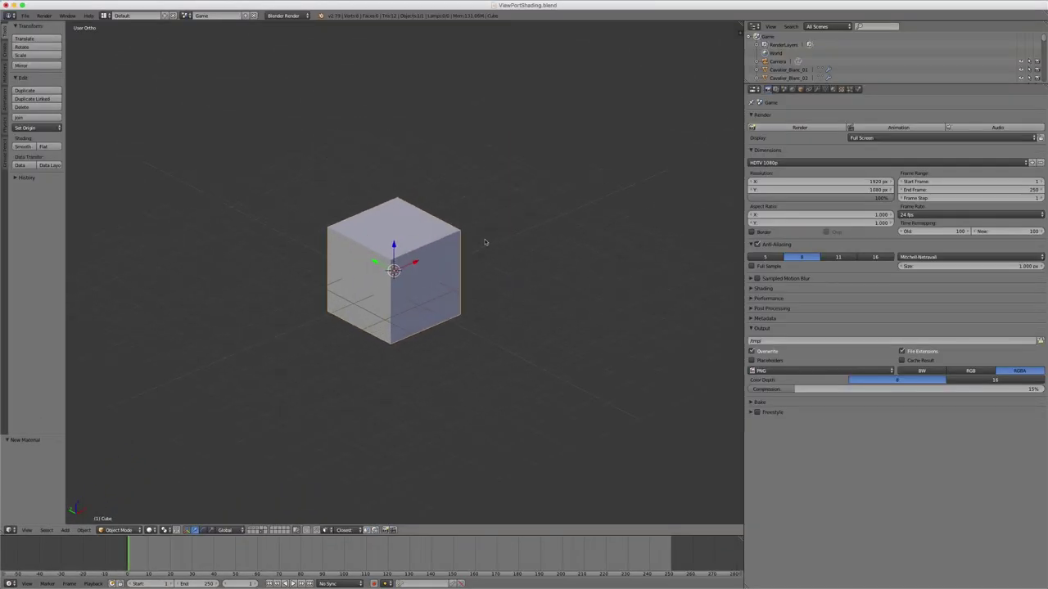
{"action": "scroll", "coordinate": [485, 241], "scroll_direction": "up", "scroll_amount": 2}
{"action": "scroll", "coordinate": [485, 241], "scroll_direction": "up", "scroll_amount": 1}
{"action": "scroll", "coordinate": [485, 241], "scroll_direction": "down", "scroll_amount": 3}
{"action": "scroll", "coordinate": [486, 259], "scroll_direction": "down", "scroll_amount": 1}
{"action": "scroll", "coordinate": [482, 257], "scroll_direction": "up", "scroll_amount": 2}
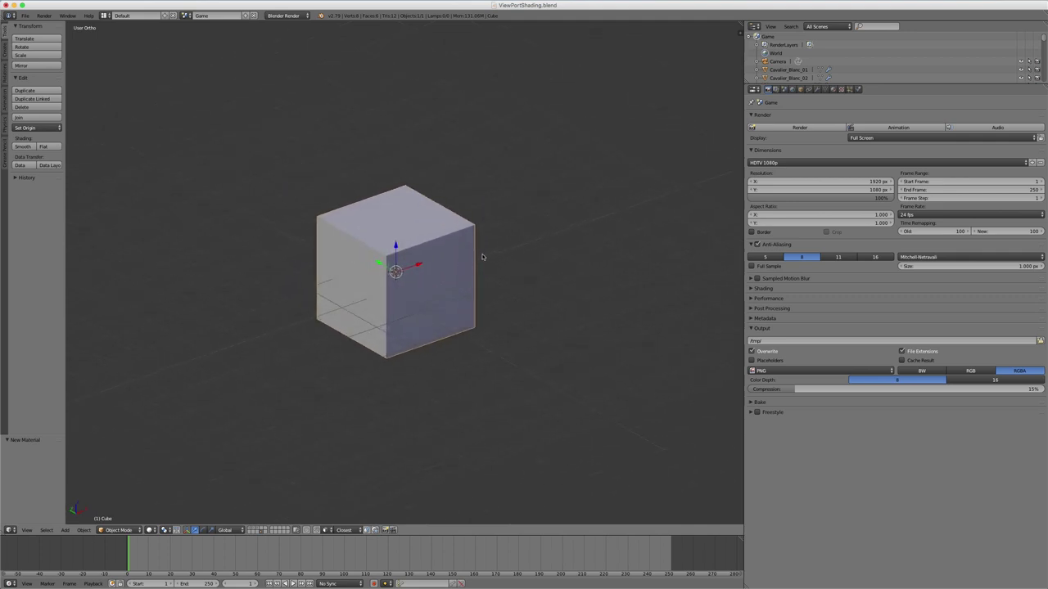
{"action": "scroll", "coordinate": [482, 257], "scroll_direction": "up", "scroll_amount": 1}
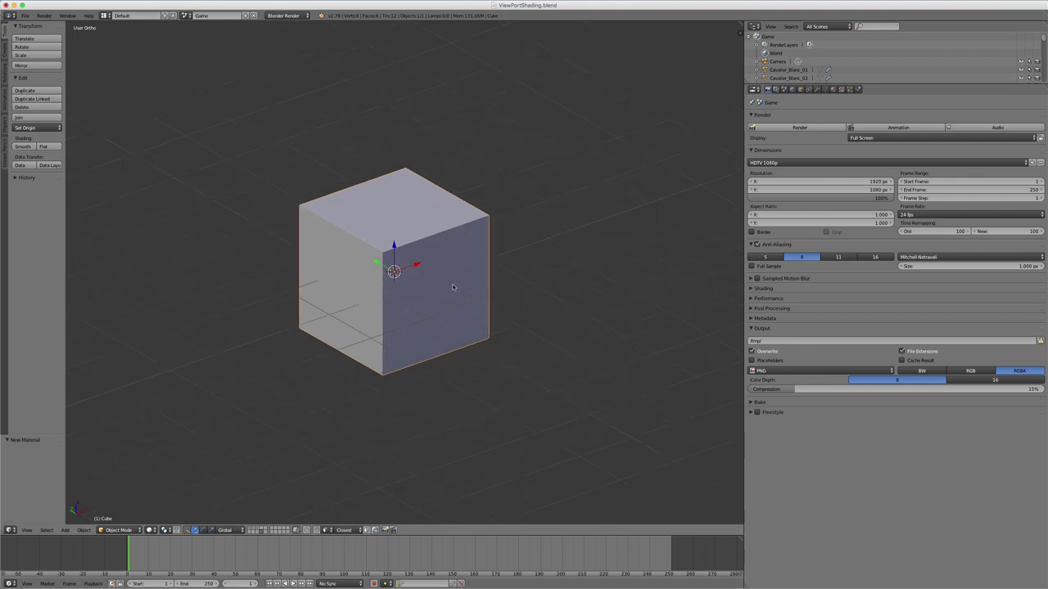
{"action": "middle_click_drag", "start_coordinate": [469, 265], "coordinate": [457, 288]}
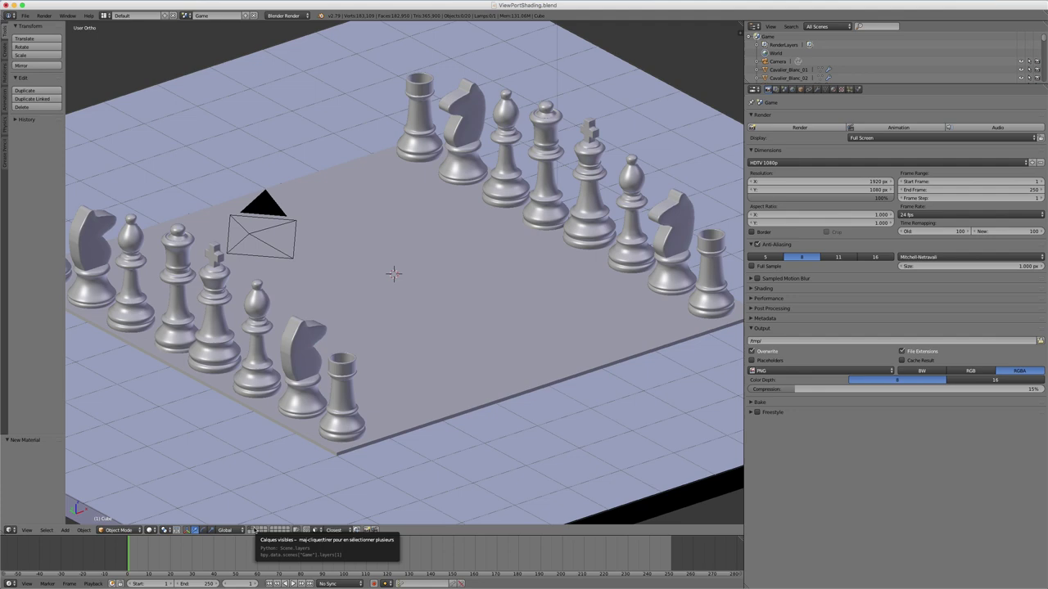
Show the pawns' layer, orbit to a low front view, and switch the engine to Cycles Render.
{"action": "left_click", "coordinate": [257, 531], "text": "shift"}
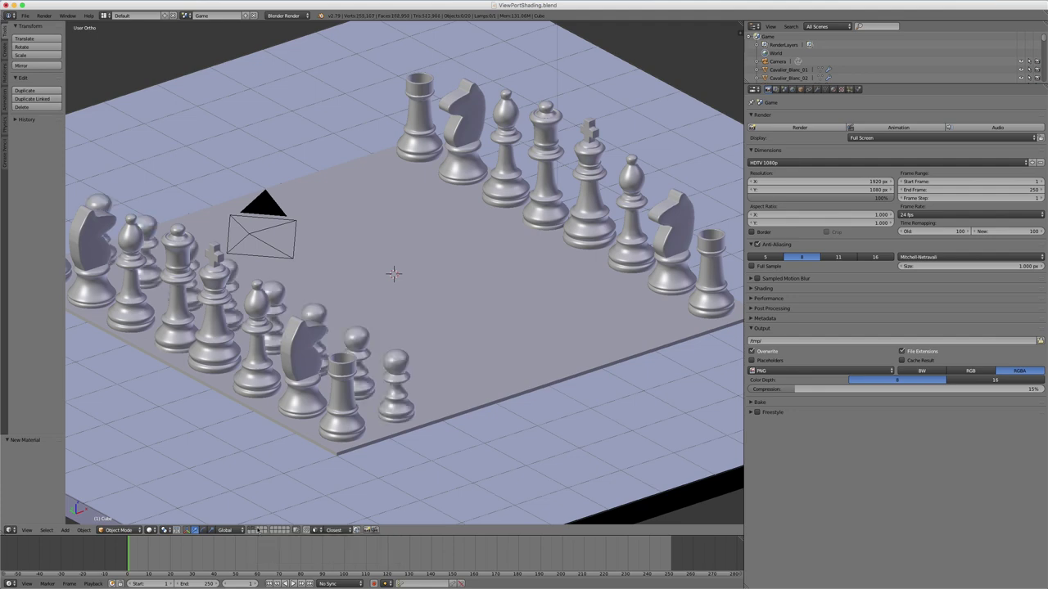
{"action": "scroll", "coordinate": [410, 379], "scroll_direction": "down", "scroll_amount": 3}
{"action": "mouse_move", "coordinate": [519, 363]}
{"action": "middle_mouse_down"}
{"action": "mouse_move", "coordinate": [502, 362]}
{"action": "mouse_move", "coordinate": [495, 316]}
{"action": "middle_mouse_up"}
{"action": "left_click", "coordinate": [286, 15]}
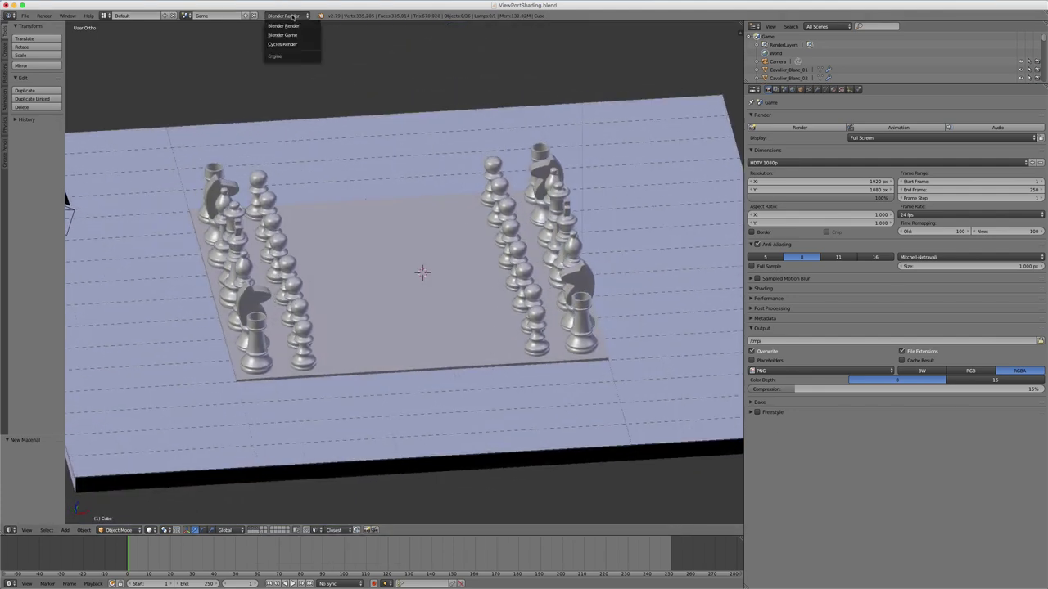
{"action": "left_click", "coordinate": [290, 43]}
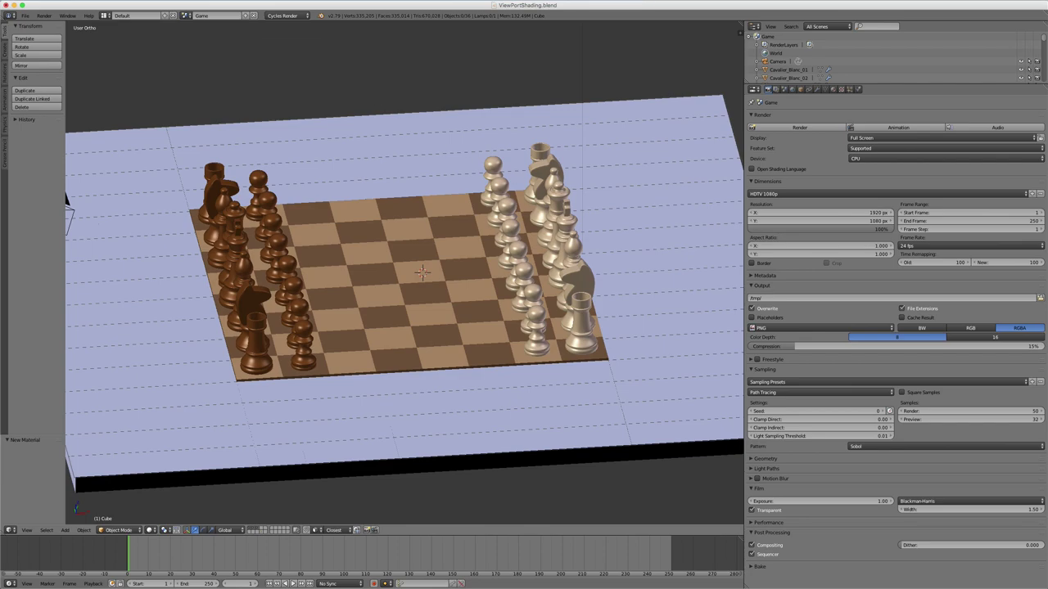
Start a Cycles render of the chess scene with the Render button.
{"action": "left_click", "coordinate": [802, 128]}
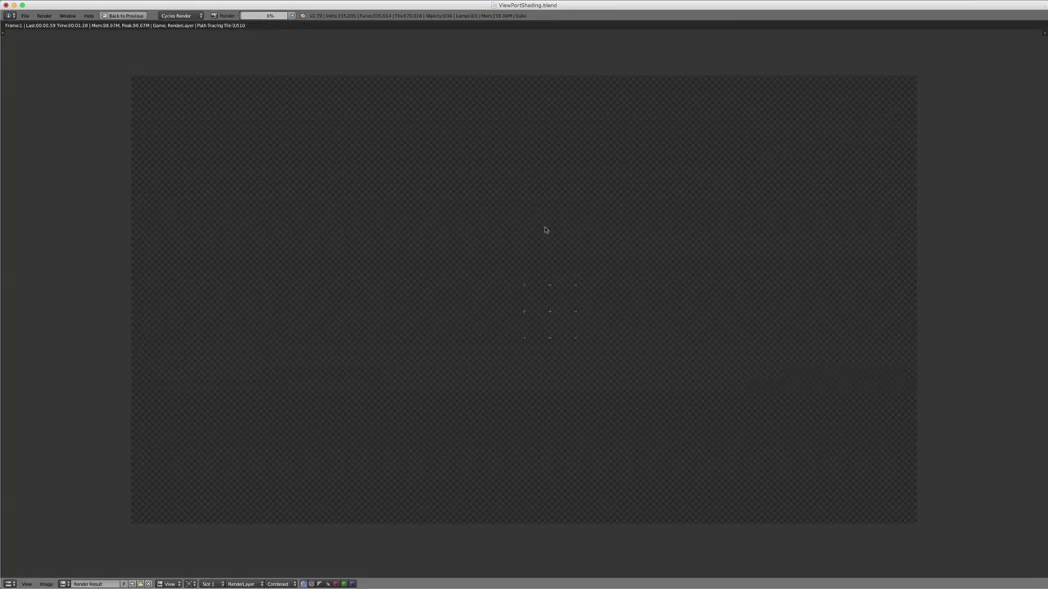